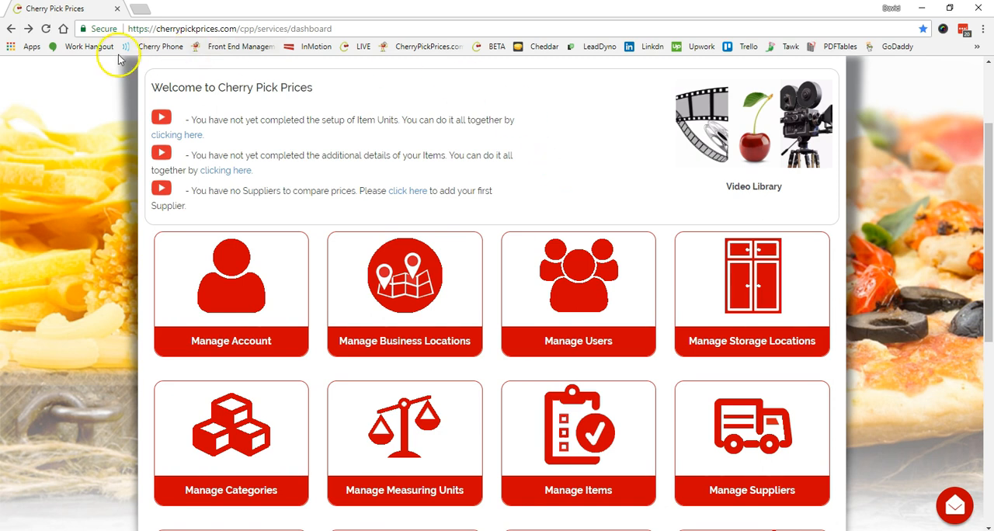
# Open the pending item units setup from the dashboard notice and set the Process Measuring Unit of Wings to CT (Count).
pyautogui.click(191, 136)
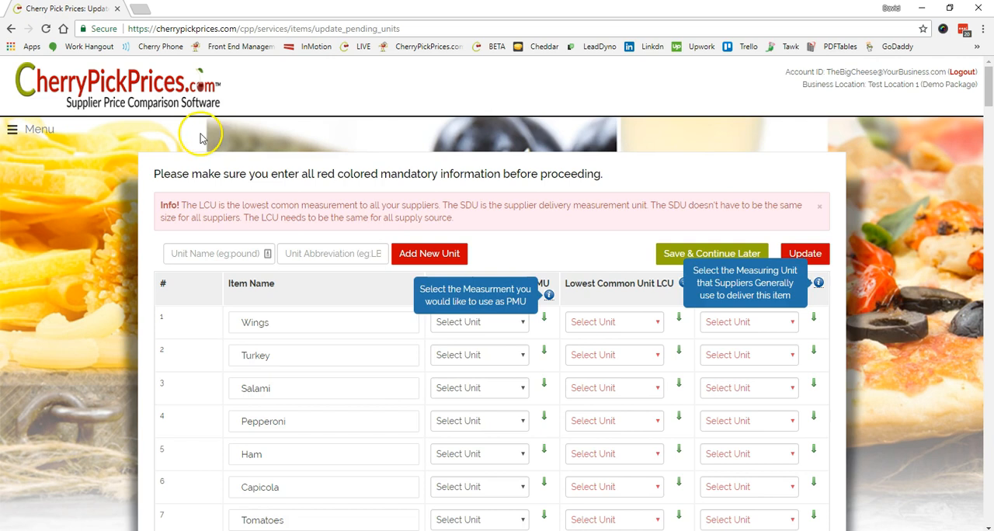
pyautogui.click(592, 173)
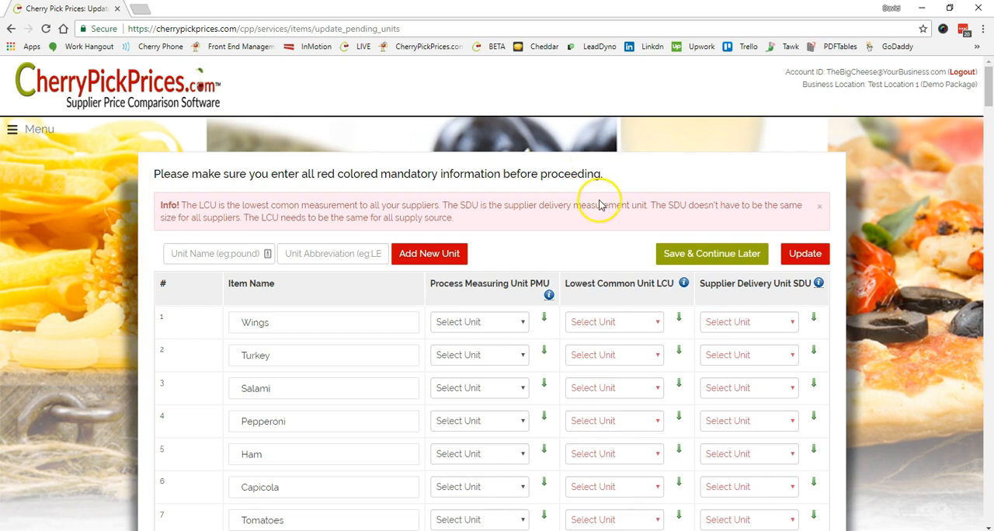
pyautogui.scroll(-1, 598, 204)
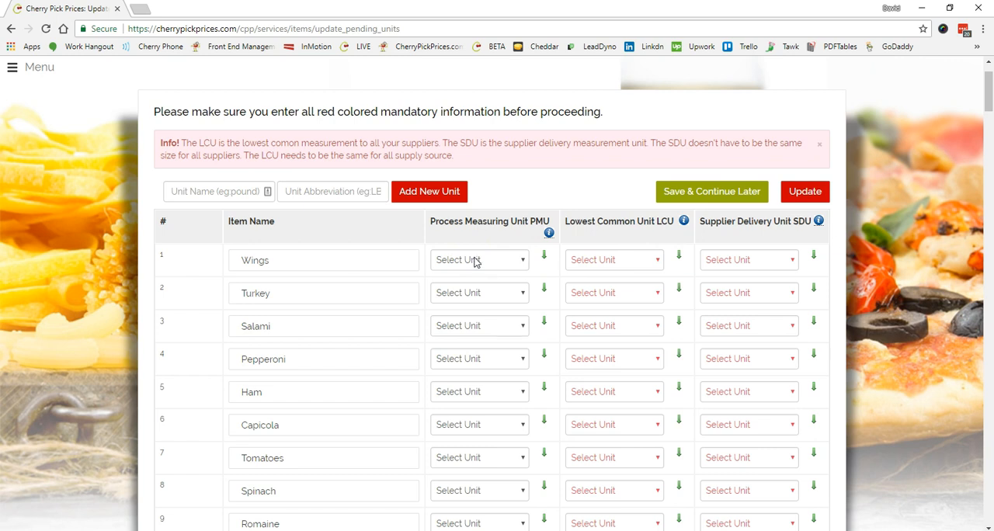
pyautogui.scroll(-4, 722, 312)
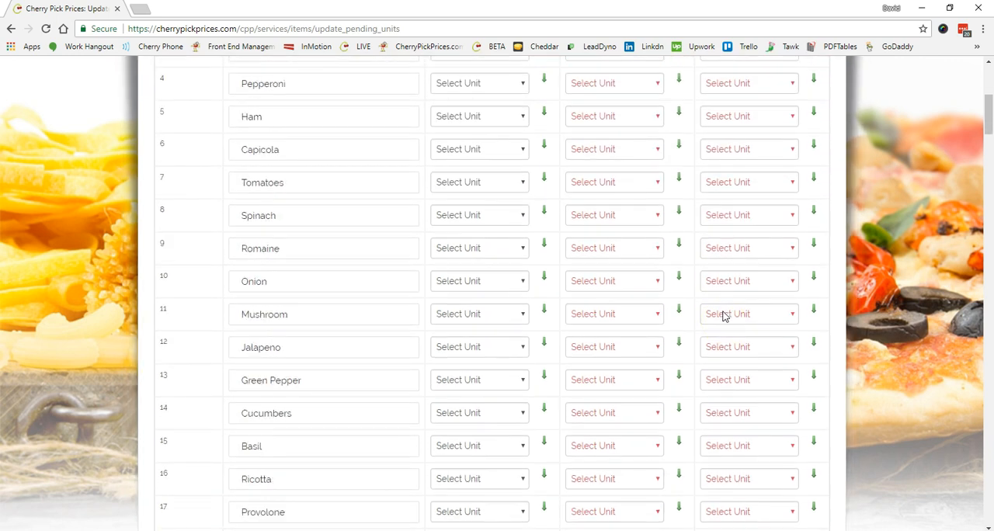
pyautogui.scroll(3, 720, 317)
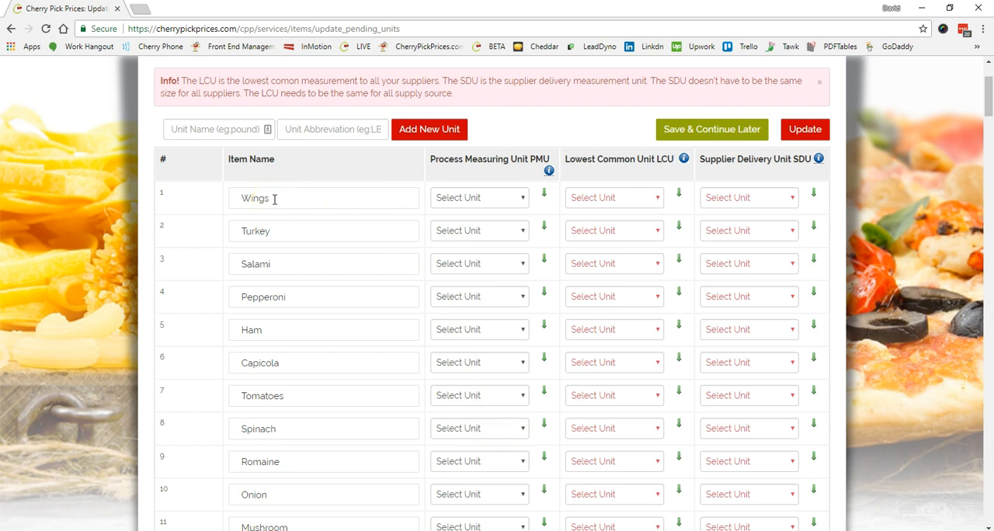
pyautogui.click(523, 200)
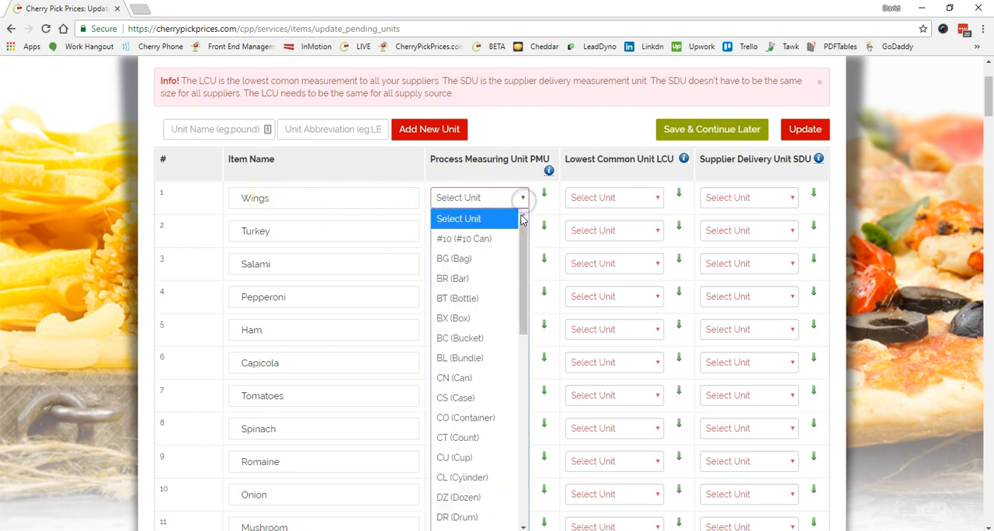
pyautogui.click(484, 447)
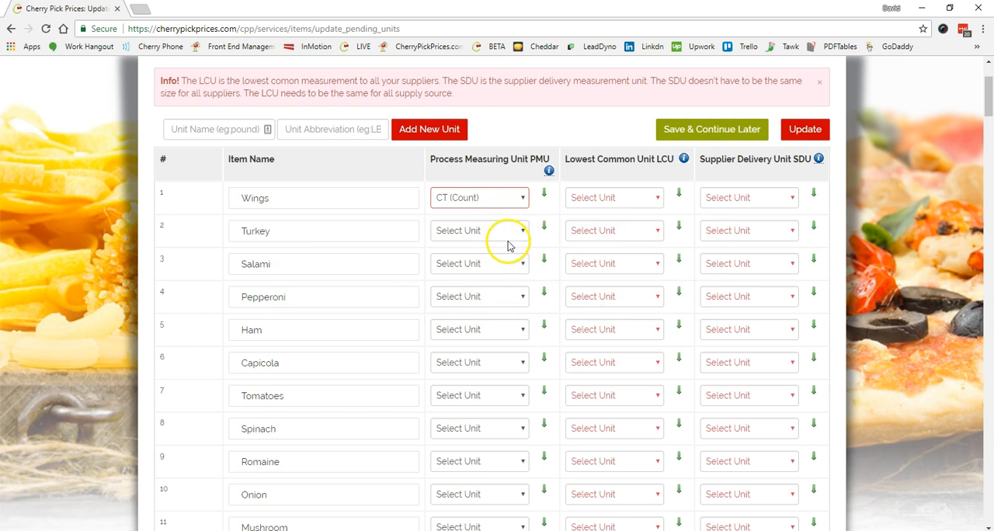
# Set the Process Measuring Unit of Turkey to OZ (Ounce) and copy that unit to all items below it.
pyautogui.click(522, 233)
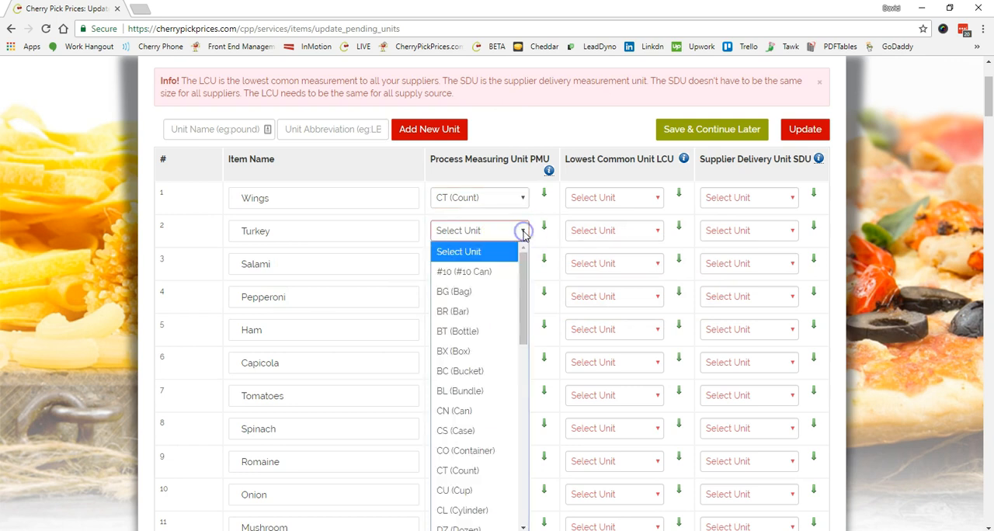
pyautogui.moveTo(526, 261); pyautogui.dragTo(534, 448)
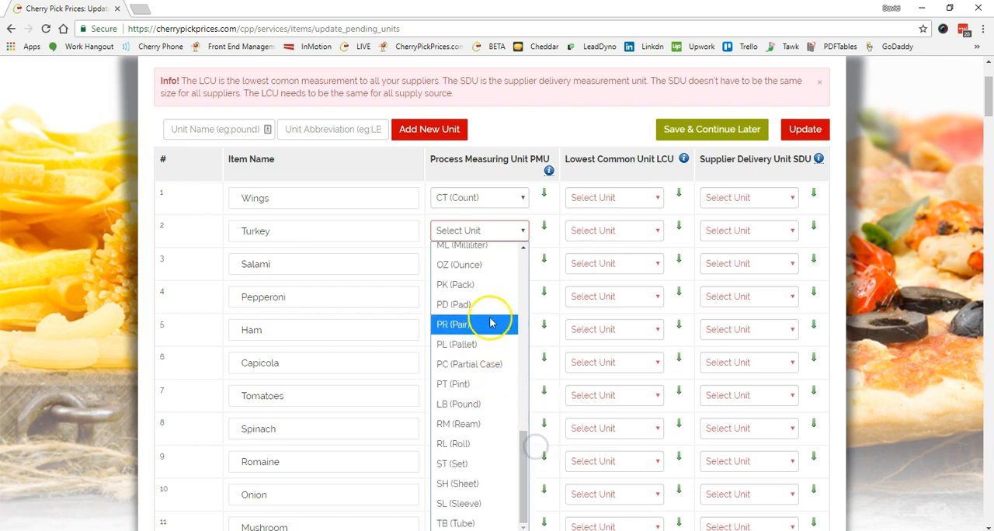
pyautogui.click(489, 265)
pyautogui.scroll(-2, 317, 298)
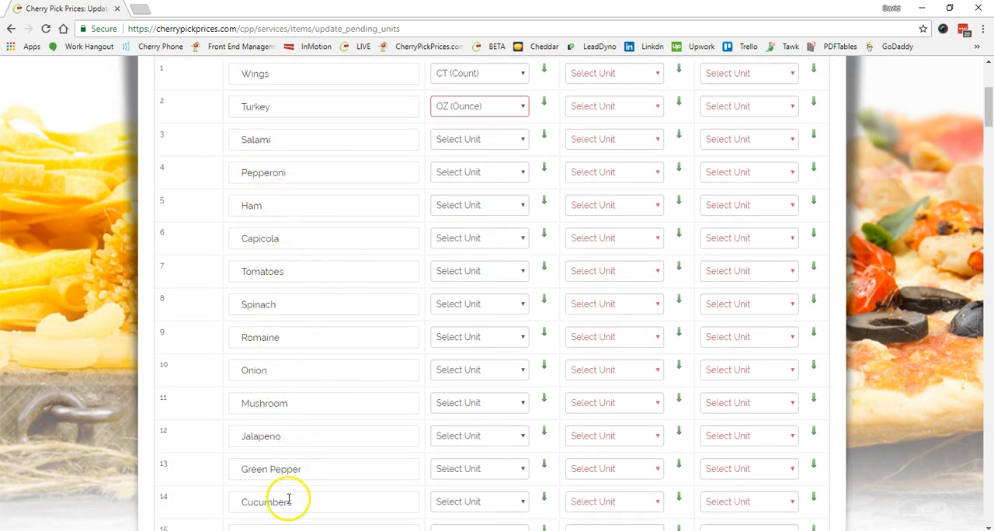
pyautogui.click(545, 106)
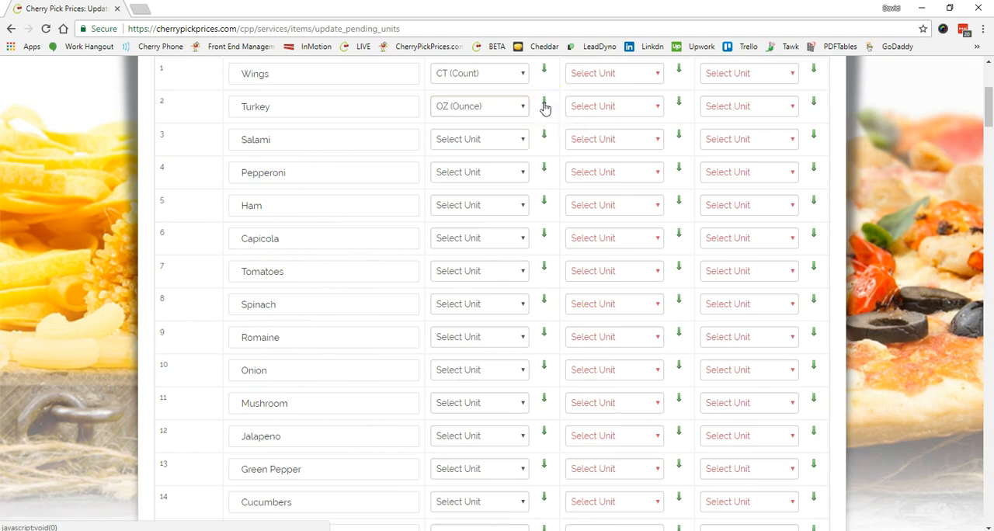
pyautogui.click(544, 106)
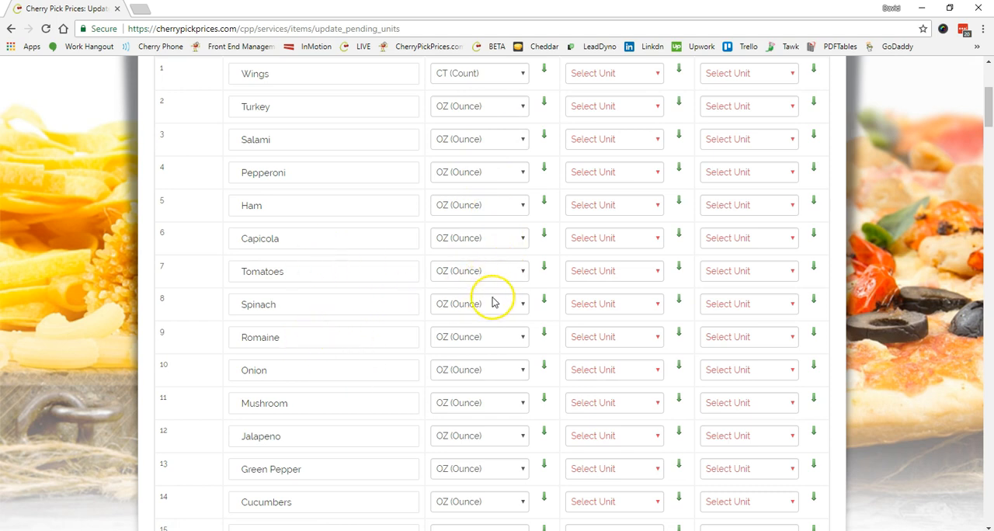
# Change the Process Measuring Unit of the American item to CT (Count).
pyautogui.scroll(-3, 409, 380)
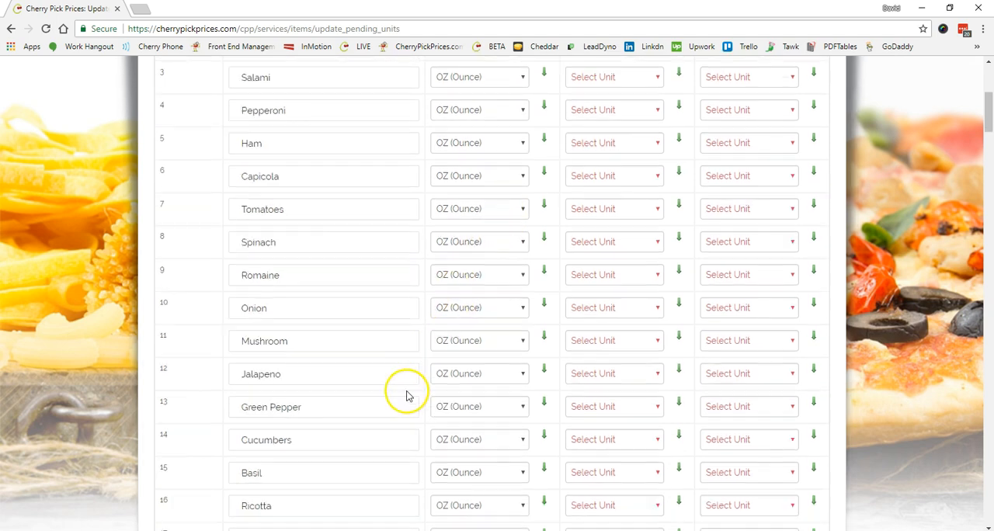
pyautogui.scroll(-1, 406, 396)
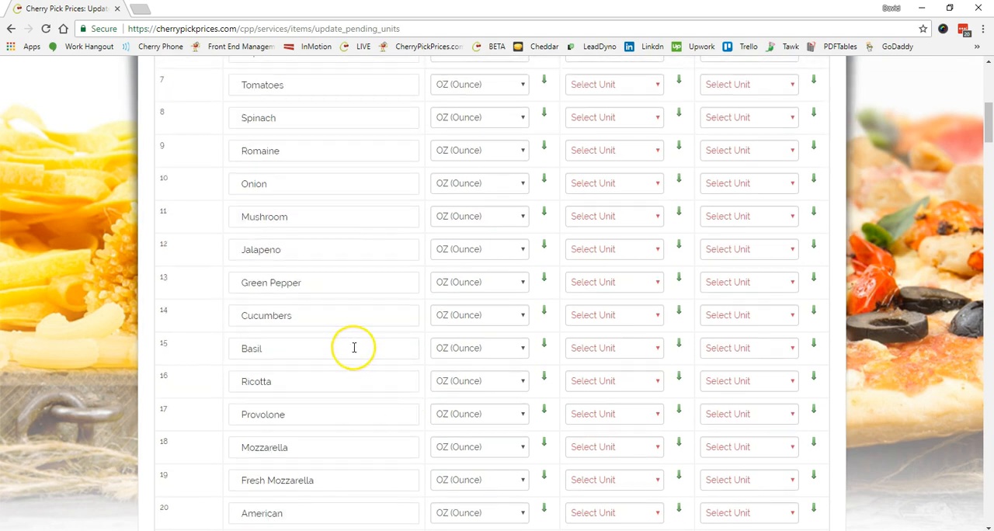
pyautogui.scroll(-2, 401, 389)
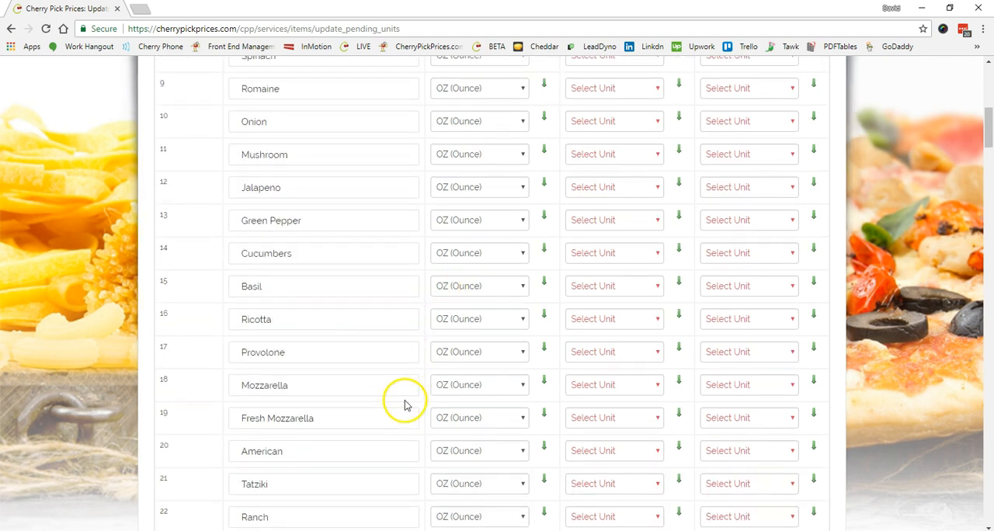
pyautogui.scroll(-1, 403, 405)
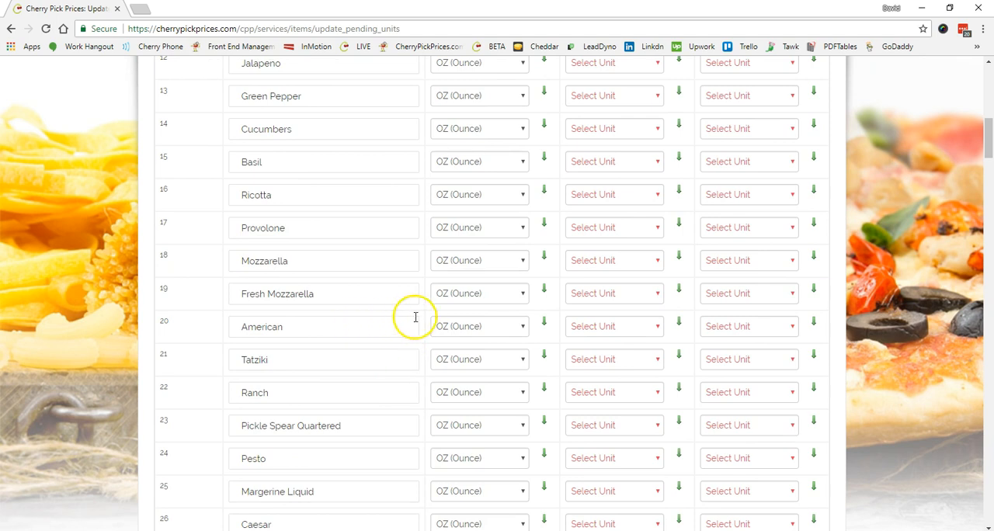
pyautogui.click(523, 327)
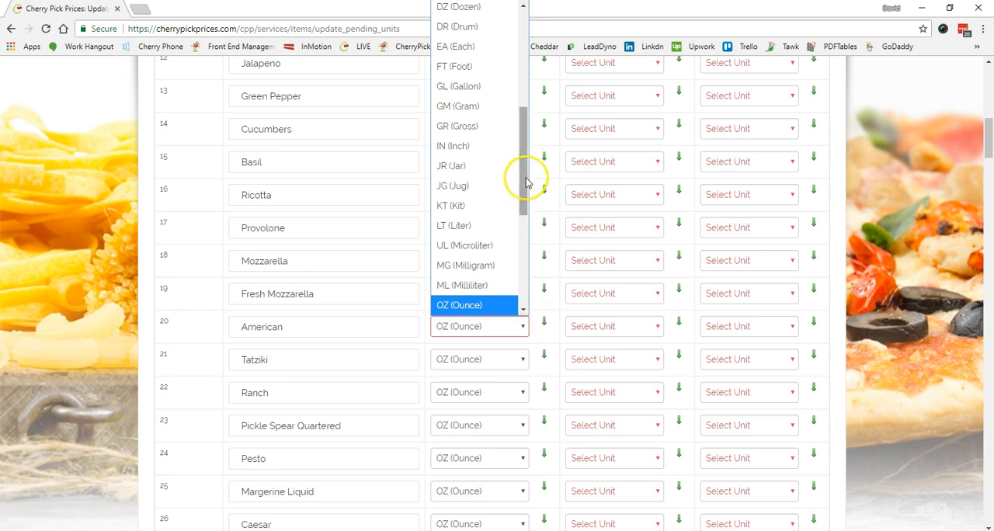
pyautogui.moveTo(525, 178); pyautogui.dragTo(524, 139)
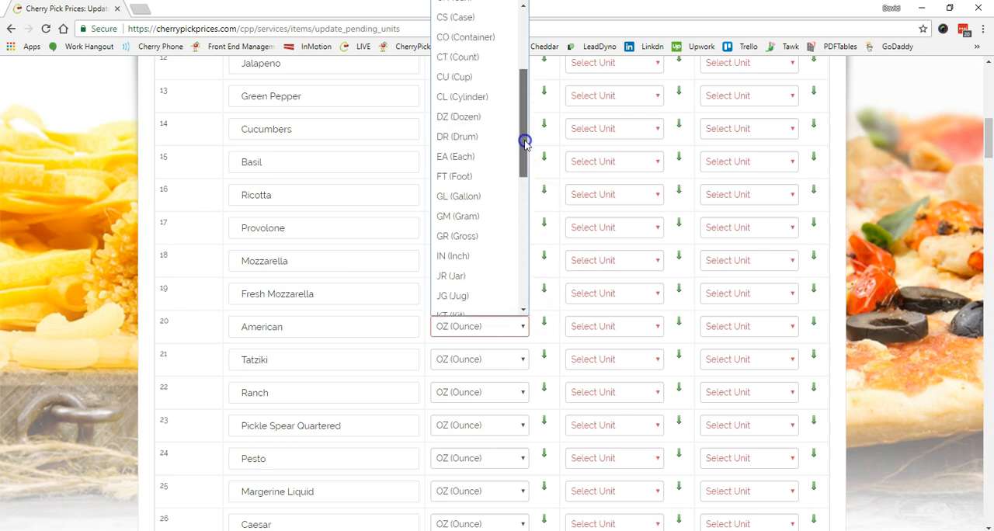
pyautogui.click(472, 59)
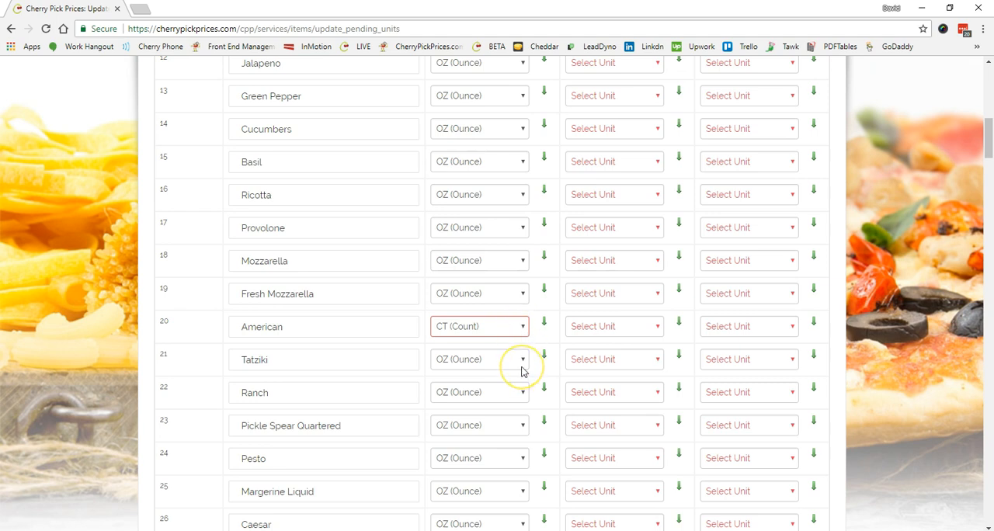
# Change the Process Measuring Unit of Pickle Spear Quartered to CT (Count).
pyautogui.scroll(-5, 521, 371)
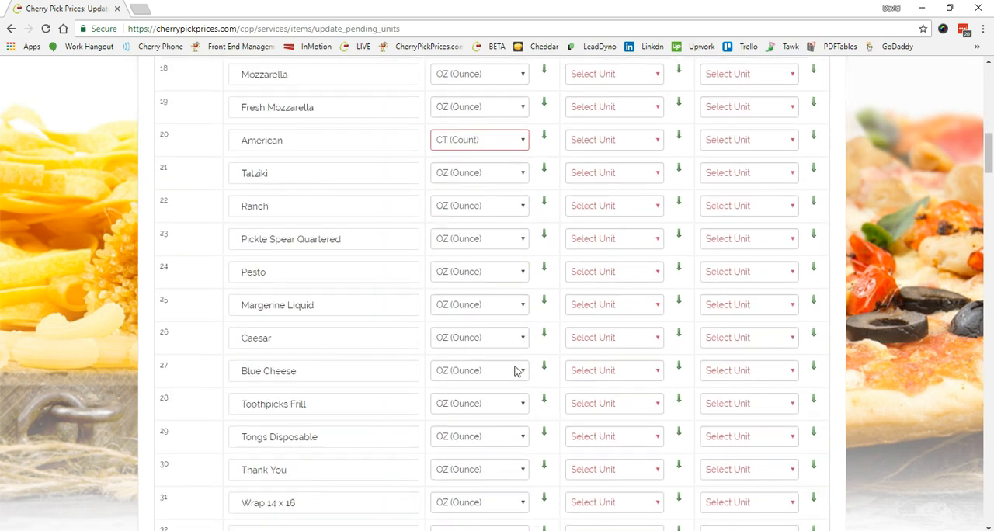
pyautogui.scroll(-2, 517, 371)
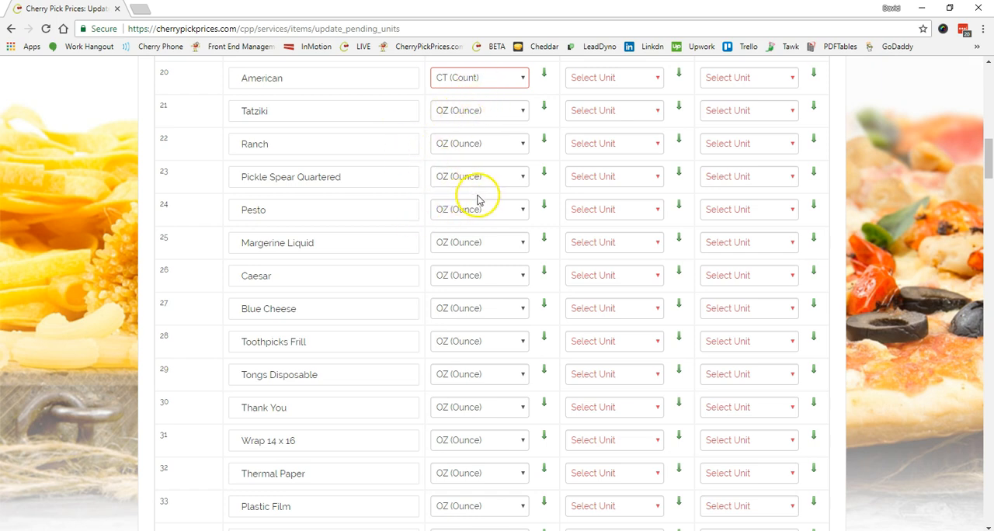
pyautogui.click(525, 179)
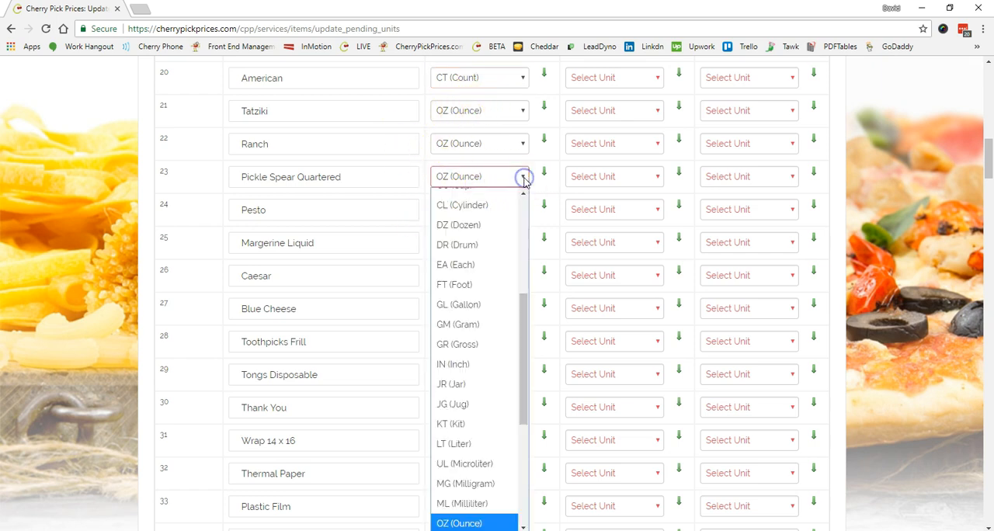
pyautogui.click(524, 194)
pyautogui.scroll(2, 523, 195)
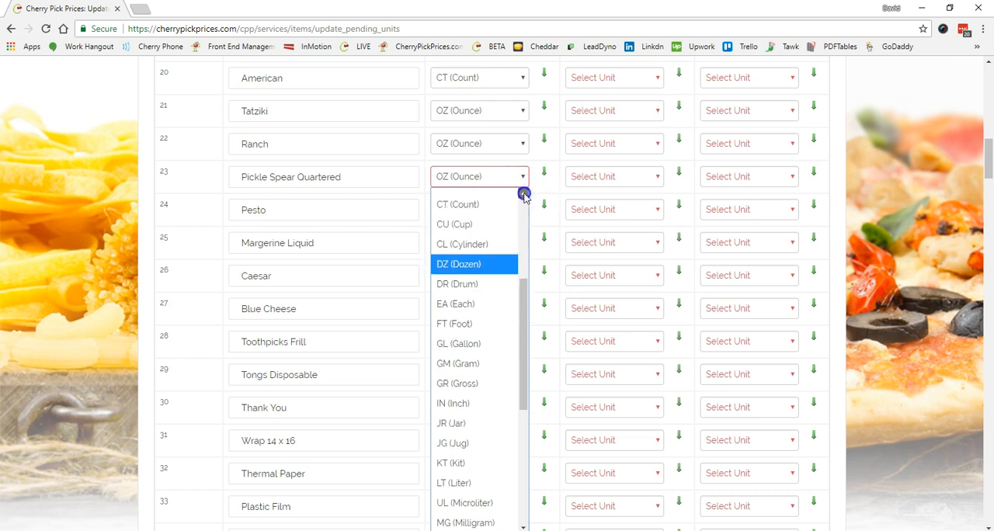
pyautogui.click(485, 215)
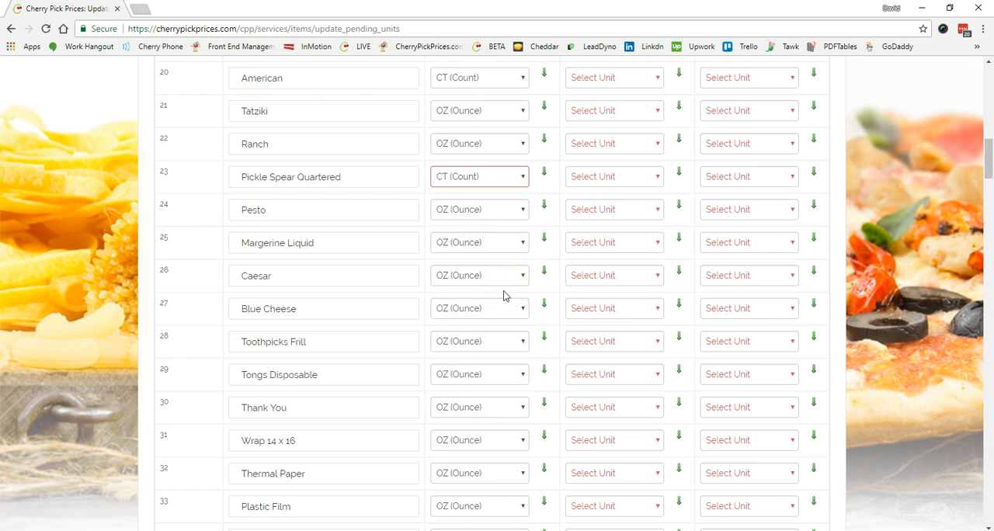
# Change the Process Measuring Unit of Toothpicks Frill to CT (Count).
pyautogui.scroll(-1, 504, 295)
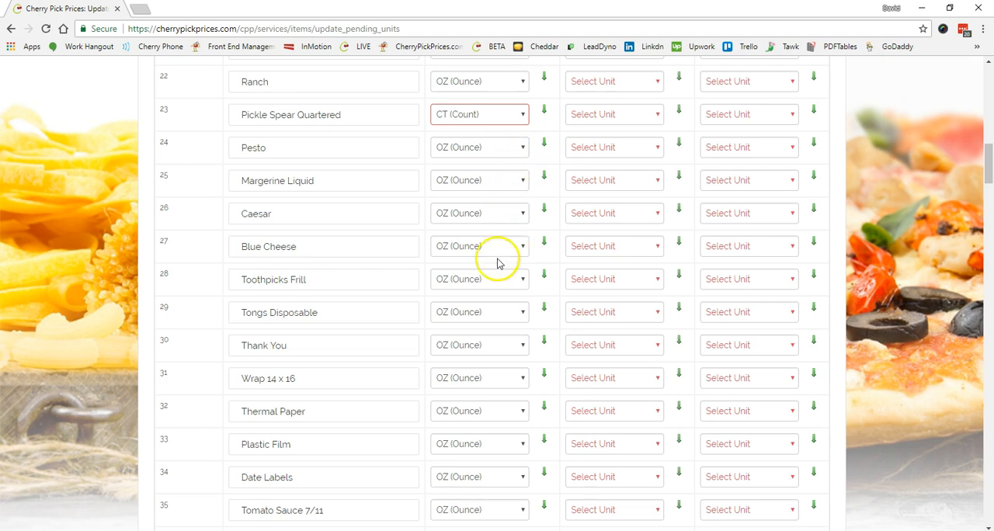
pyautogui.click(522, 279)
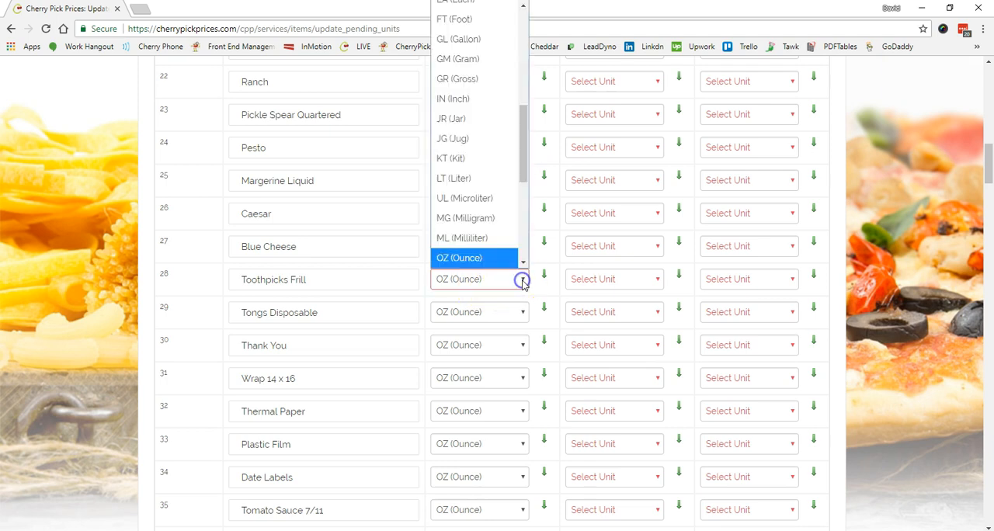
pyautogui.moveTo(519, 178); pyautogui.dragTo(528, 118)
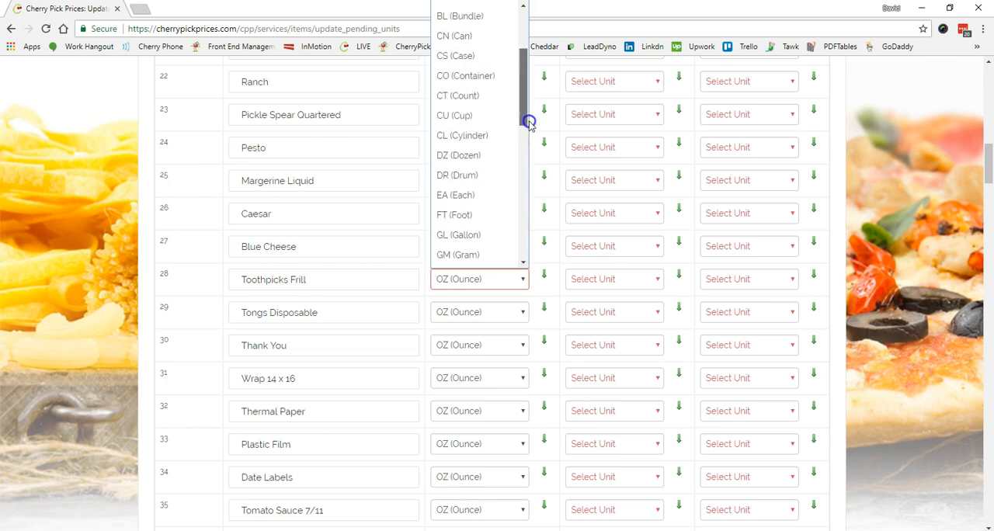
pyautogui.click(492, 101)
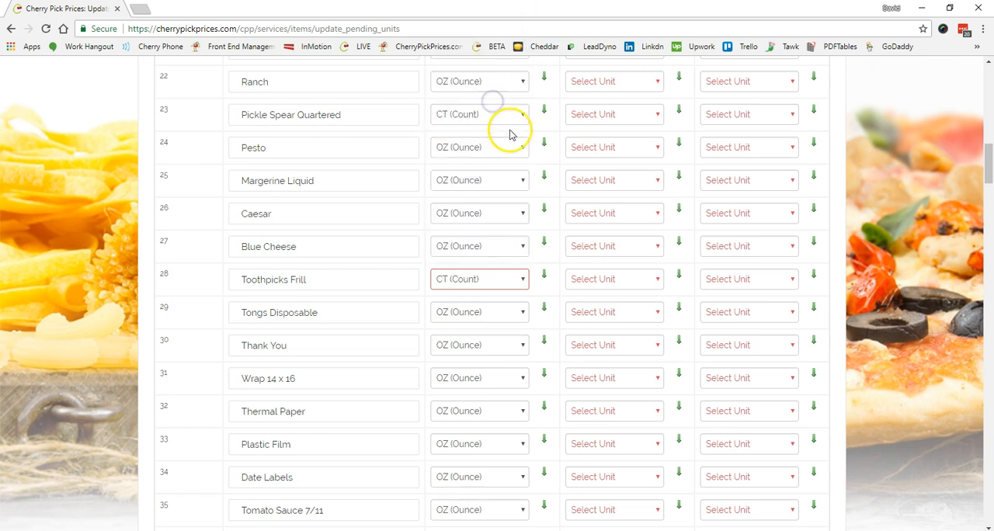
# Set the Process Measuring Unit of Tongs Disposable to CT (Count) and copy that unit to all items below it.
pyautogui.scroll(-3, 508, 318)
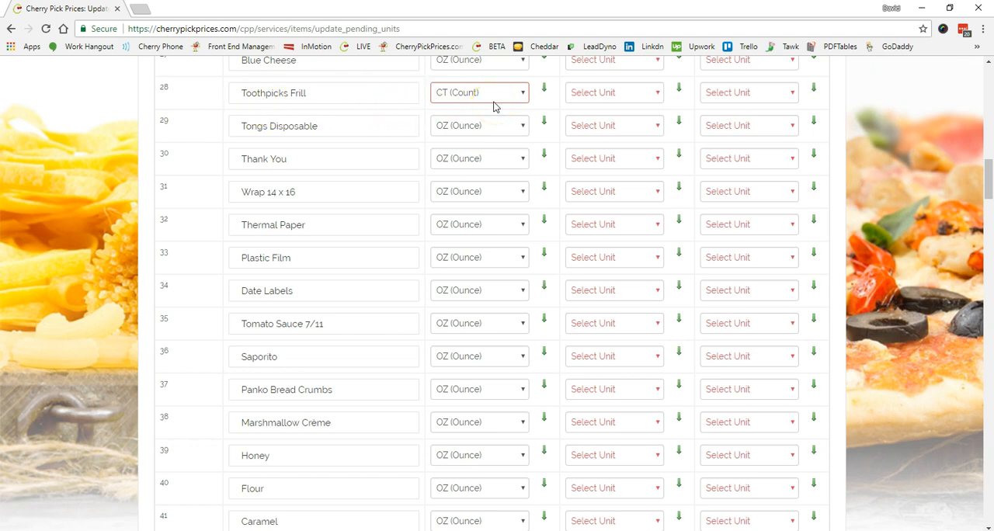
pyautogui.click(522, 126)
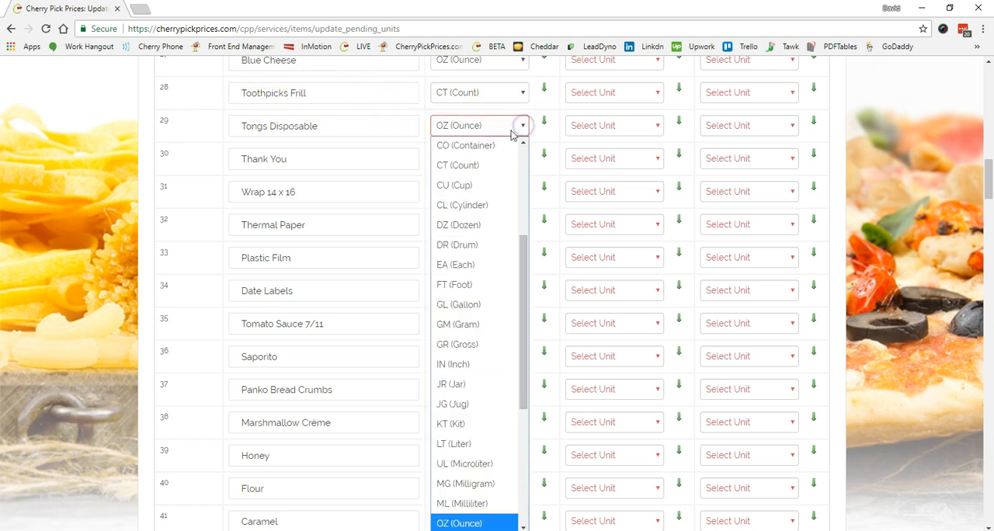
pyautogui.click(485, 164)
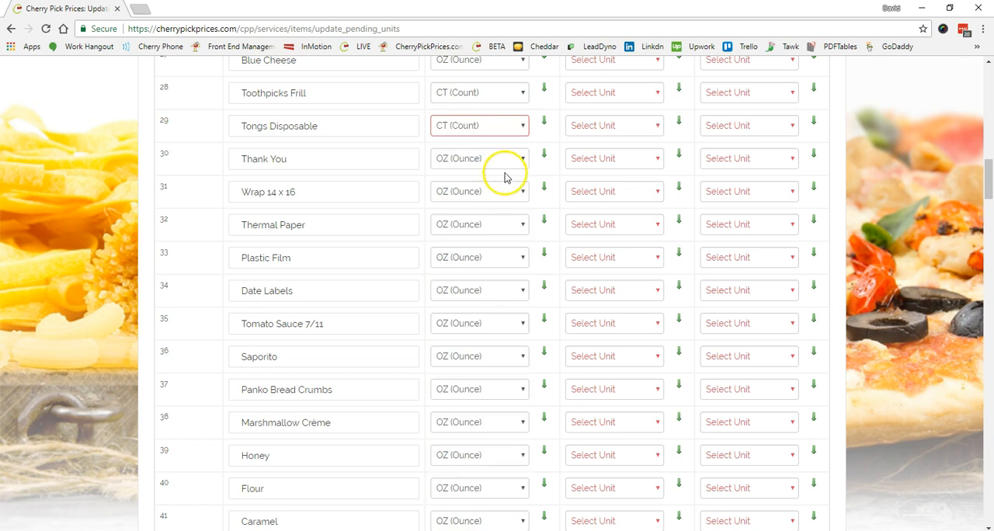
pyautogui.click(545, 125)
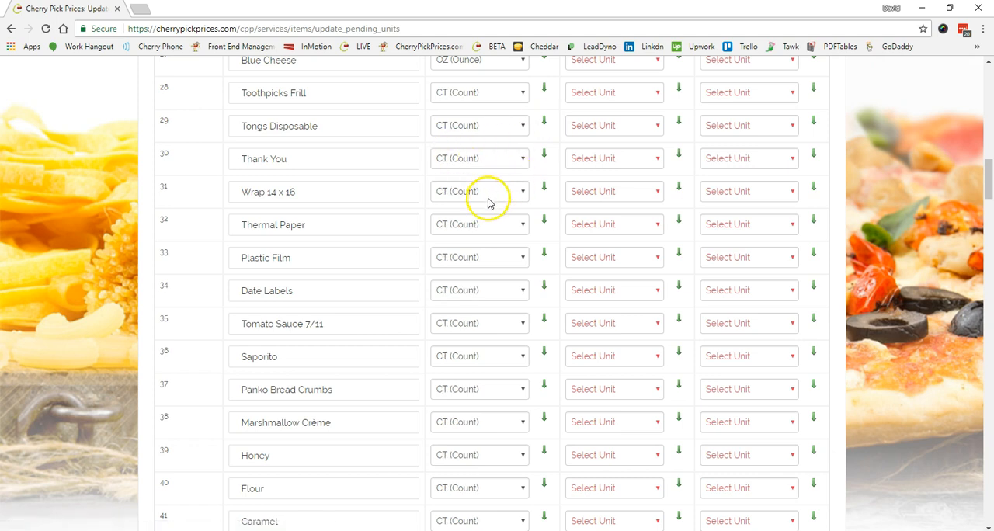
# Change the Process Measuring Unit of Thermal Paper to IN (Inch).
pyautogui.scroll(-2, 488, 201)
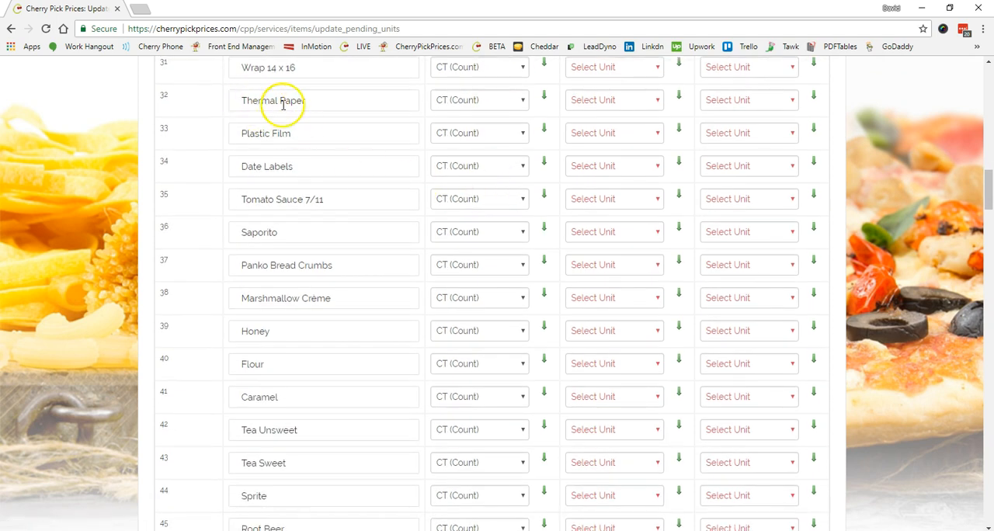
pyautogui.click(523, 100)
pyautogui.moveTo(526, 136); pyautogui.dragTo(519, 247)
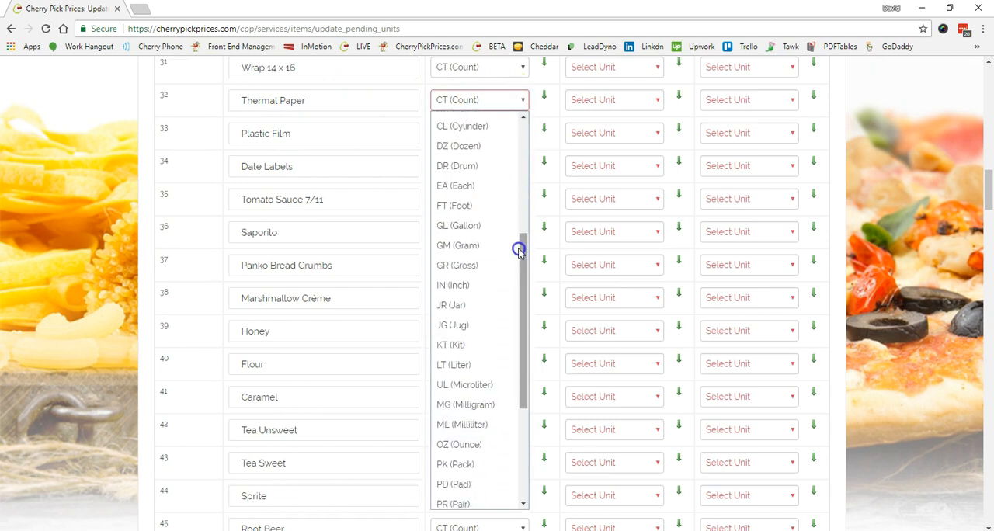
pyautogui.click(471, 287)
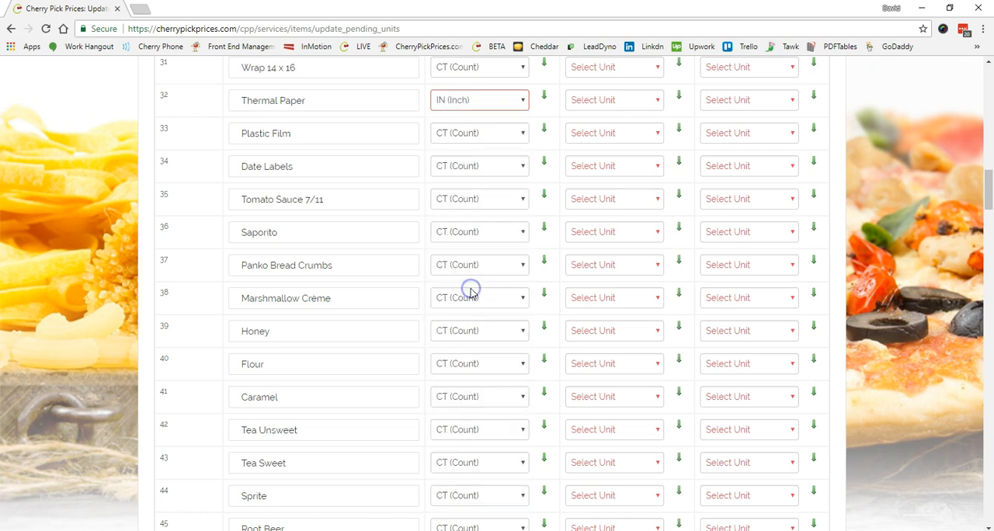
# Change the Process Measuring Unit of Plastic Film to FT (Foot).
pyautogui.click(442, 100)
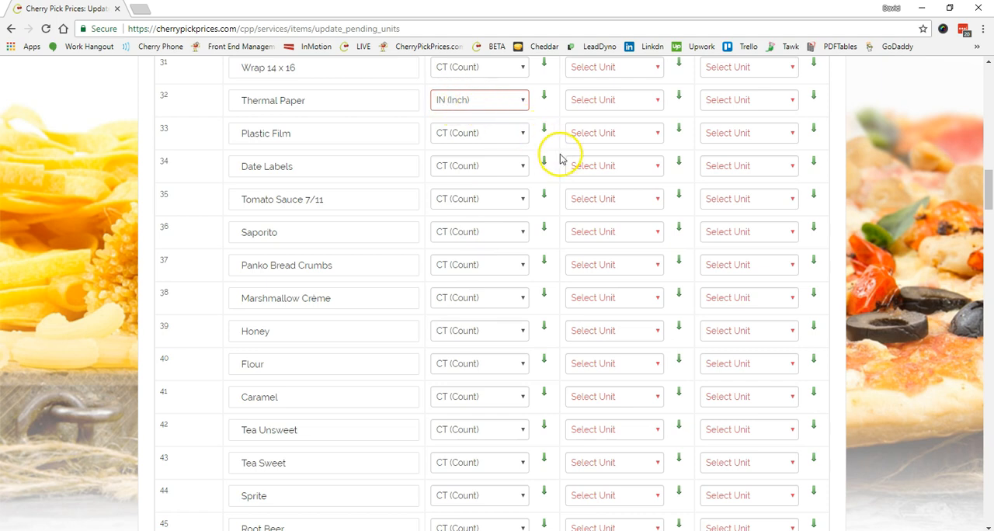
pyautogui.click(517, 133)
pyautogui.scroll(-3, 523, 184)
pyautogui.click(484, 316)
# Set the Process Measuring Unit of Tomato Sauce 7/11 to OZ (Ounce) and copy that unit to all items below it.
pyautogui.scroll(-1, 505, 302)
pyautogui.click(523, 137)
pyautogui.scroll(-1, 528, 253)
pyautogui.click(476, 483)
pyautogui.click(543, 132)
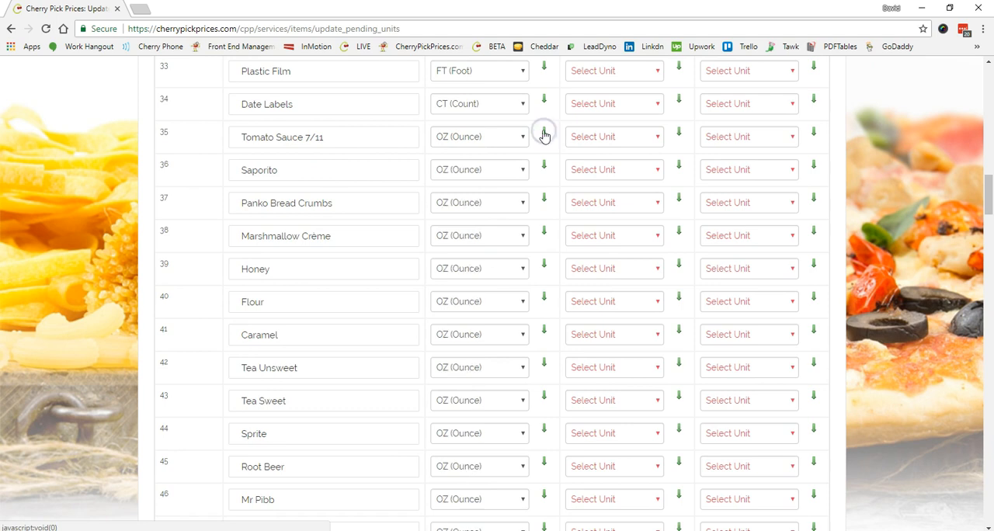
# Set the Process Measuring Unit of Pasta Sheets Wavy to CT (Count) and copy that unit to all items below it.
pyautogui.scroll(-3, 505, 215)
pyautogui.scroll(-3, 311, 233)
pyautogui.scroll(-5, 317, 255)
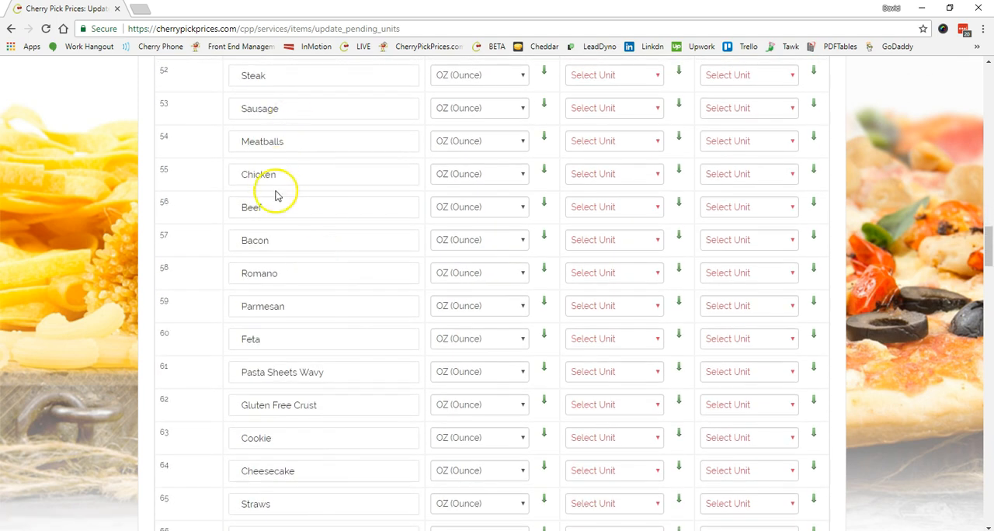
pyautogui.click(522, 123)
pyautogui.click(488, 160)
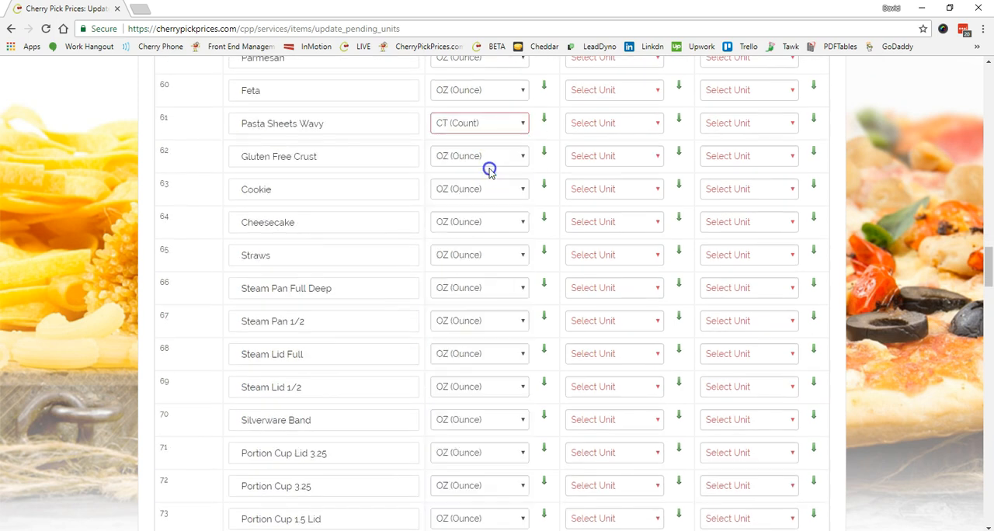
pyautogui.click(522, 157)
pyautogui.click(545, 122)
pyautogui.click(545, 122)
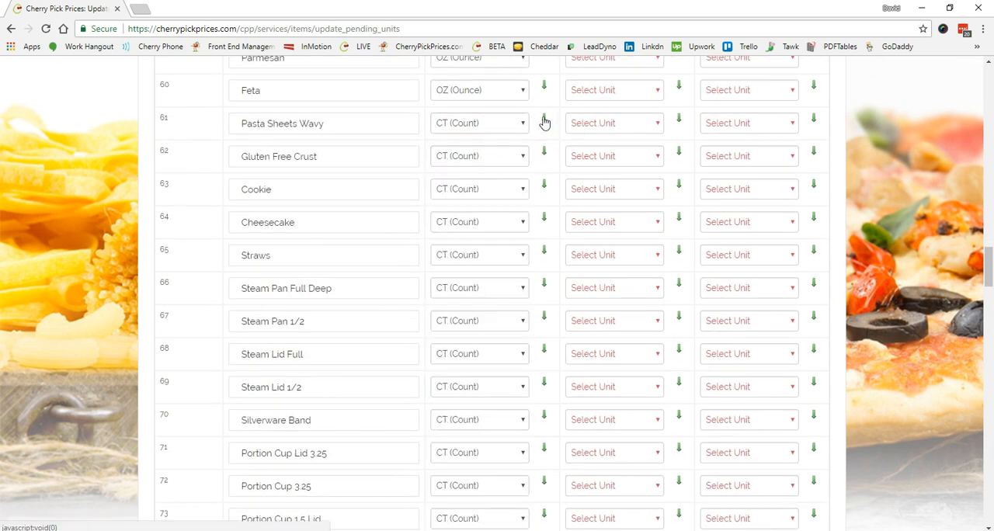
# Change the Process Measuring Unit of Toilet Paper to SH (Sheet).
pyautogui.scroll(-3, 497, 260)
pyautogui.scroll(-2, 496, 260)
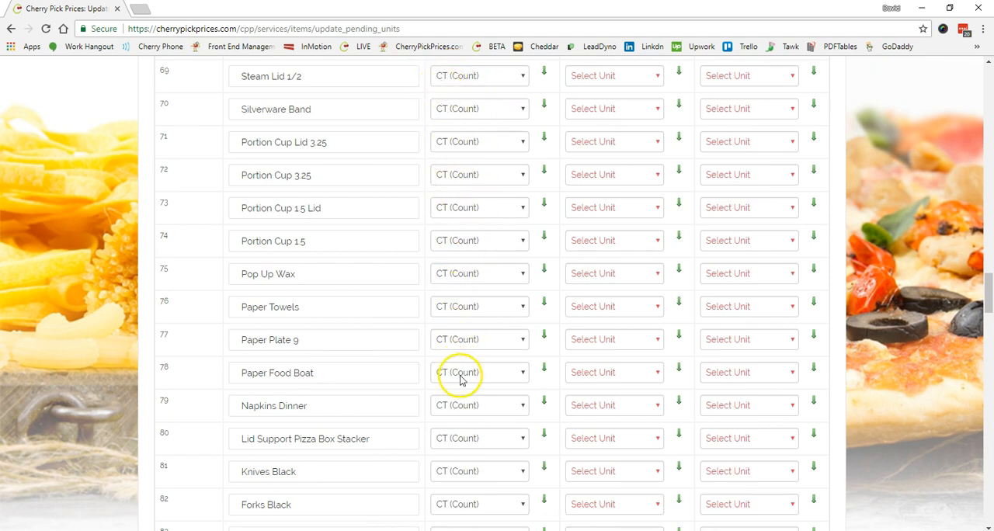
pyautogui.scroll(-4, 483, 361)
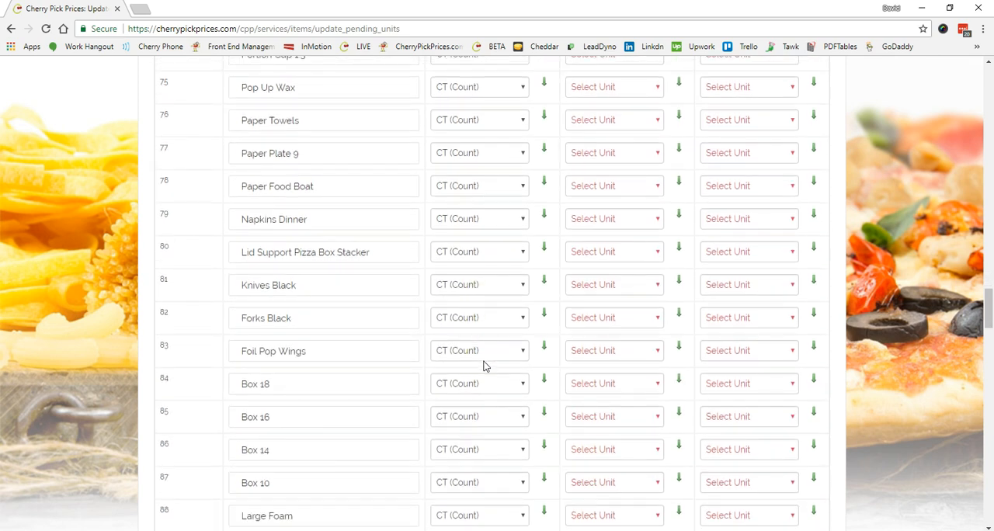
pyautogui.scroll(-5, 483, 366)
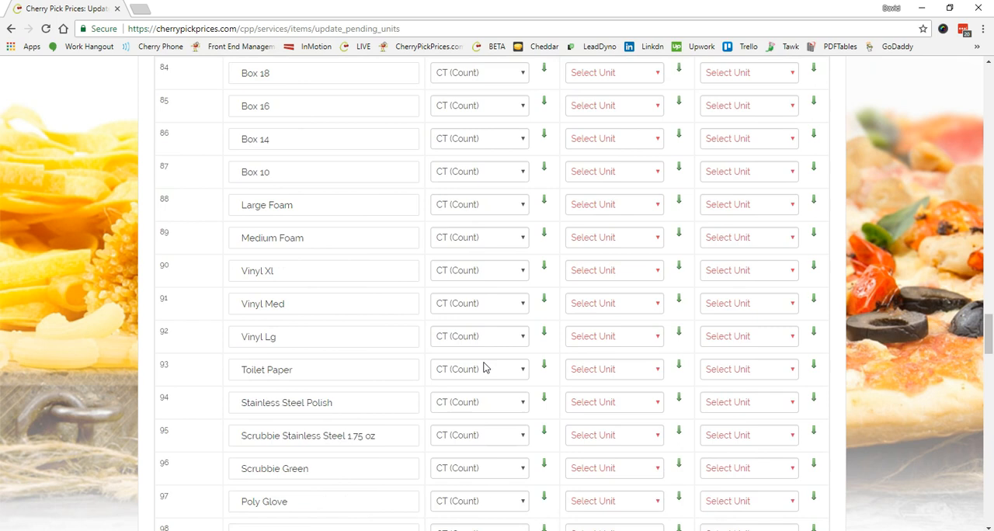
pyautogui.scroll(-3, 484, 366)
pyautogui.click(279, 129)
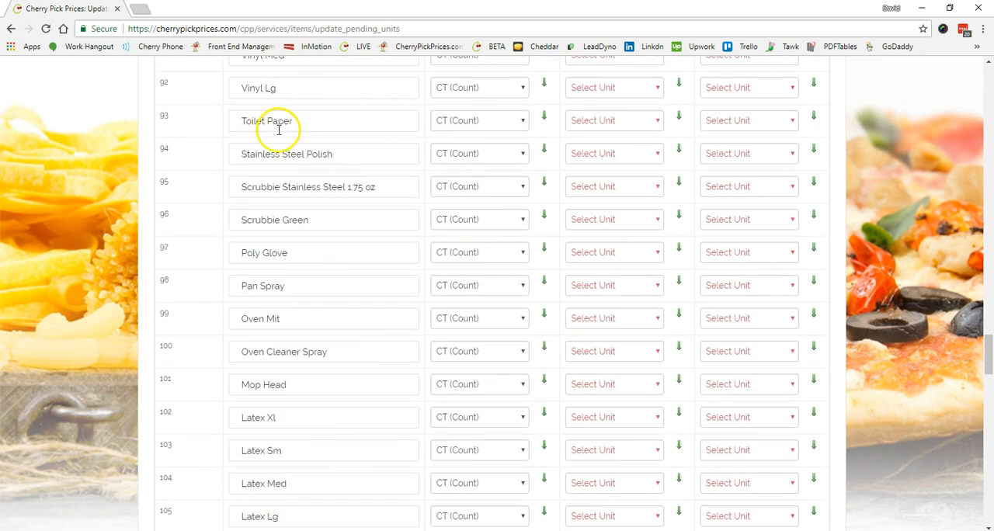
pyautogui.click(522, 122)
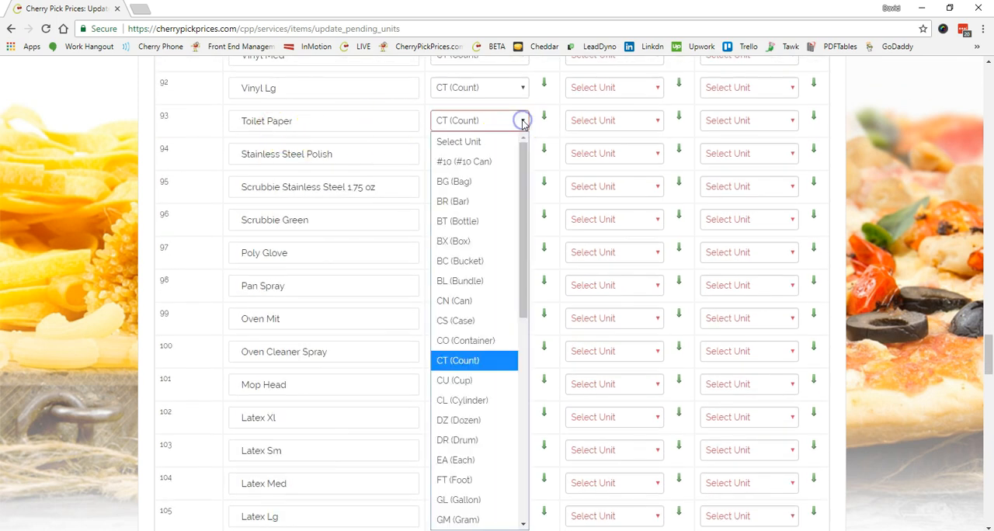
pyautogui.moveTo(524, 162); pyautogui.dragTo(543, 384)
pyautogui.click(464, 460)
# Set the Process Measuring Unit of Stainless Steel Polish to OZ (Ounce) and copy that unit to all items below it.
pyautogui.click(520, 152)
pyautogui.moveTo(524, 184); pyautogui.dragTo(525, 322)
pyautogui.click(475, 406)
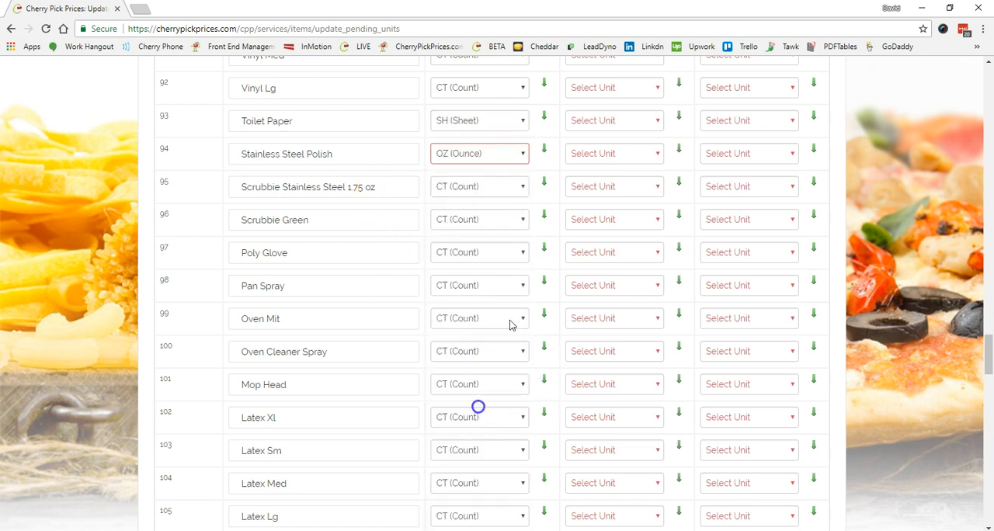
pyautogui.scroll(-1, 520, 184)
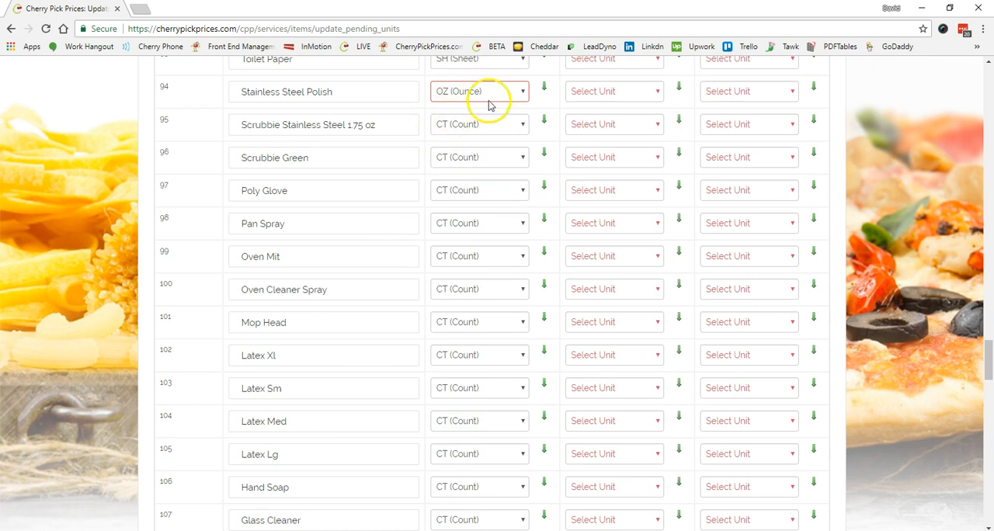
pyautogui.click(546, 87)
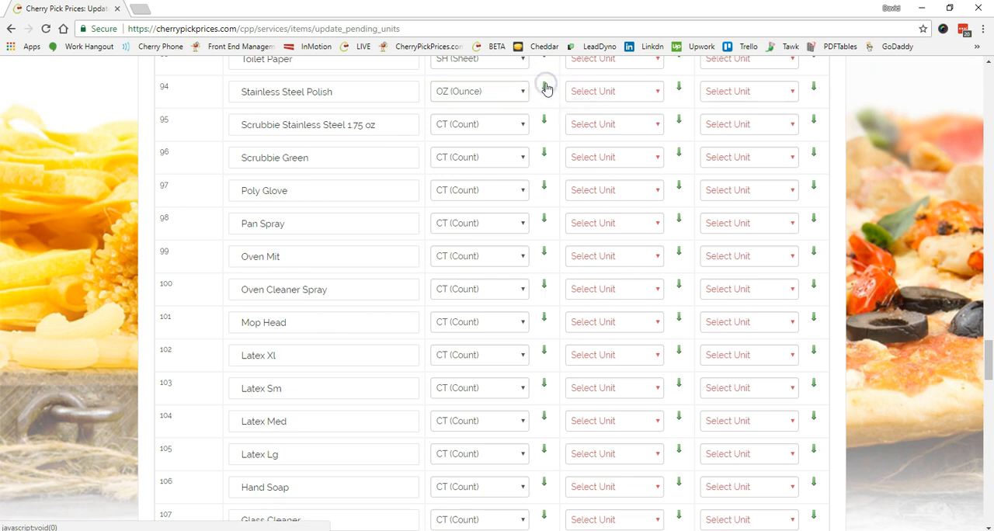
pyautogui.click(544, 88)
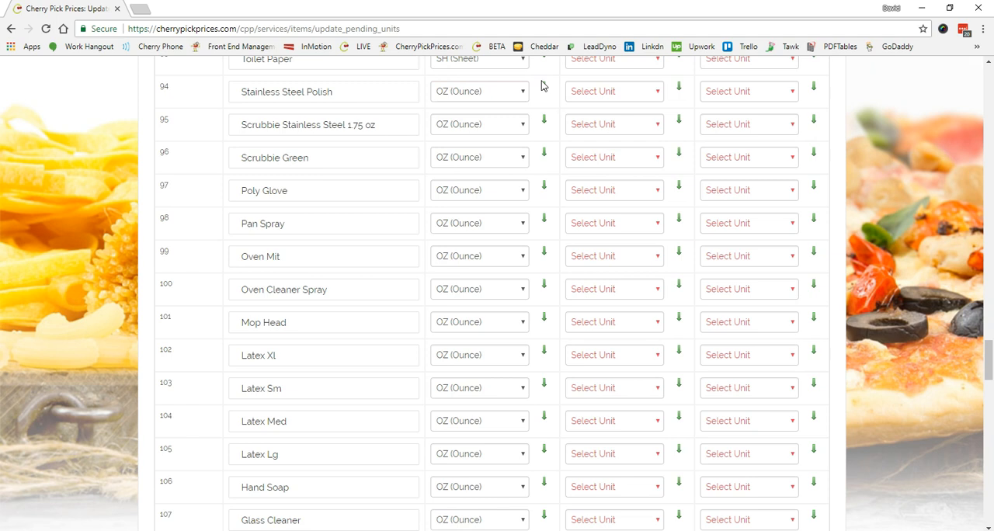
pyautogui.click(544, 91)
# Set the Process Measuring Unit of Scrubbie Green to CT (Count) and copy that unit to all items below it.
pyautogui.scroll(-1, 556, 110)
pyautogui.scroll(1, 557, 111)
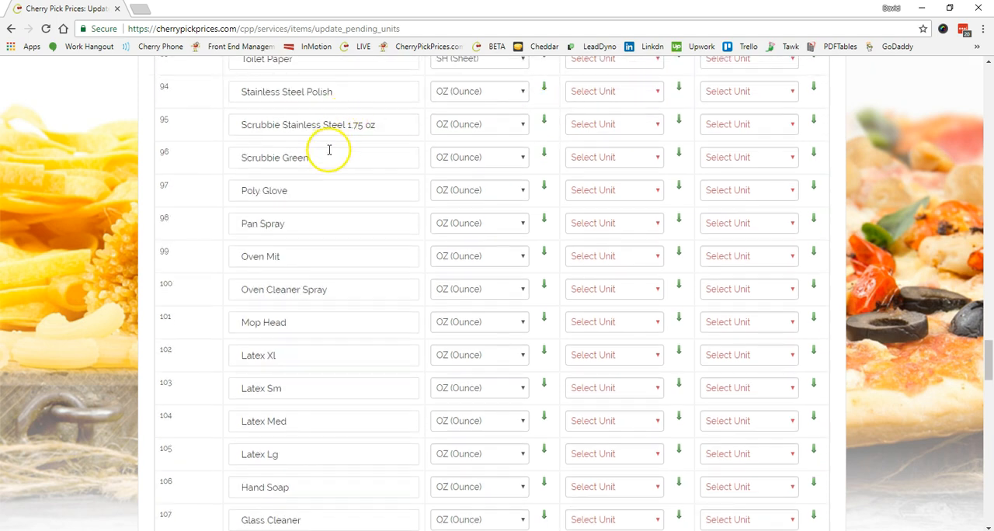
pyautogui.click(488, 165)
pyautogui.scroll(2, 525, 256)
pyautogui.click(472, 206)
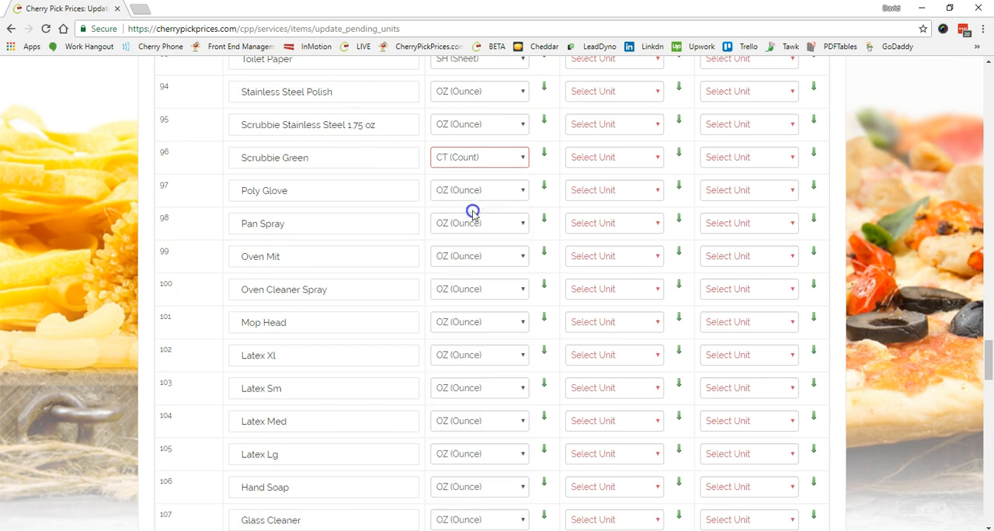
pyautogui.click(544, 153)
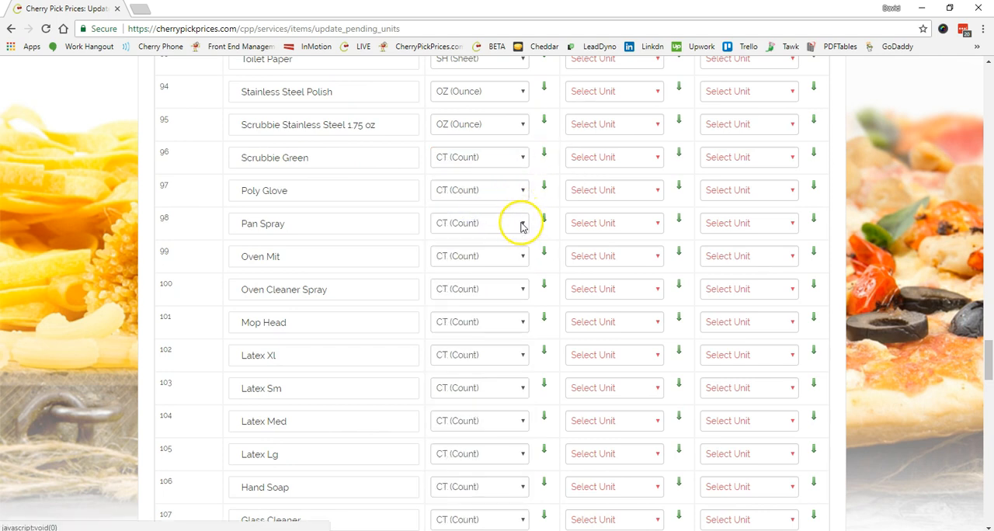
# Change the Process Measuring Unit of Pan Spray to OZ (Ounce).
pyautogui.click(522, 223)
pyautogui.scroll(-3, 472, 444)
pyautogui.click(468, 449)
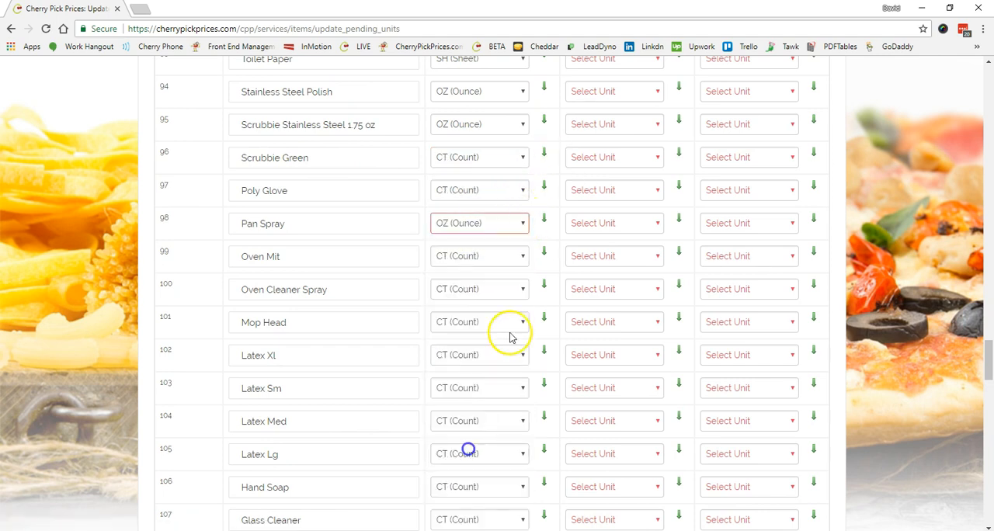
# Change the Process Measuring Unit of Oven Cleaner Spray to OZ (Ounce).
pyautogui.scroll(-1, 510, 333)
pyautogui.scroll(-1, 512, 346)
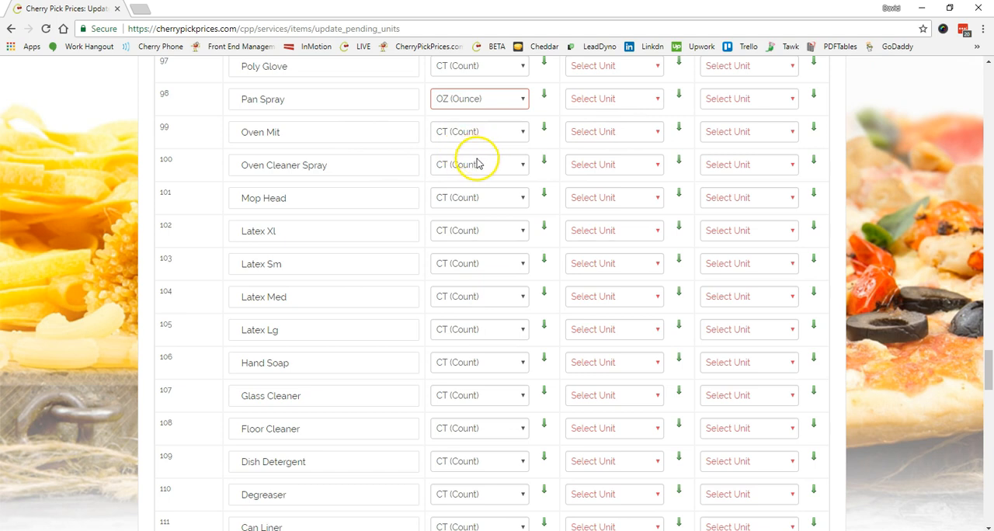
pyautogui.click(514, 164)
pyautogui.scroll(-3, 516, 299)
pyautogui.scroll(-4, 517, 341)
pyautogui.click(490, 317)
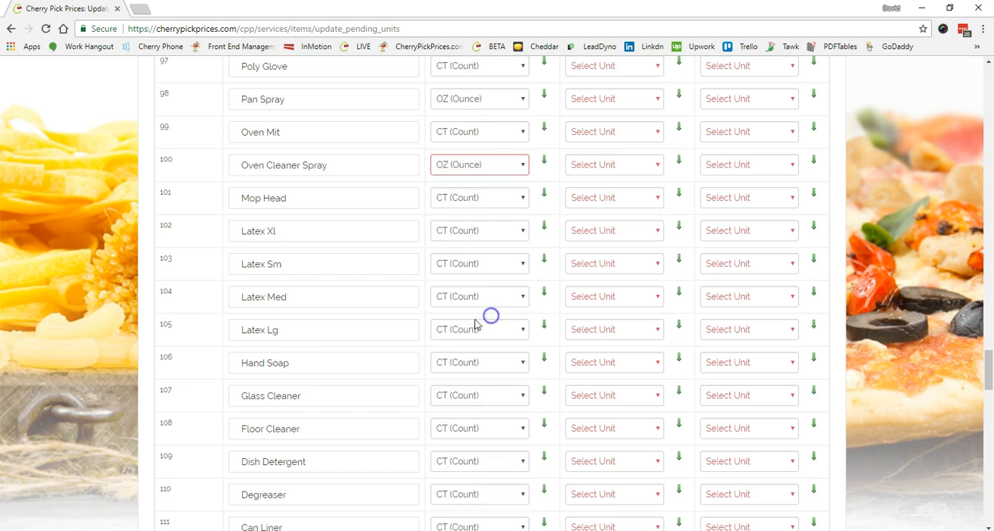
# Change the Process Measuring Unit of Hand Soap to ML (Milliliter).
pyautogui.scroll(-1, 496, 330)
pyautogui.scroll(-1, 497, 338)
pyautogui.click(505, 239)
pyautogui.scroll(-6, 522, 362)
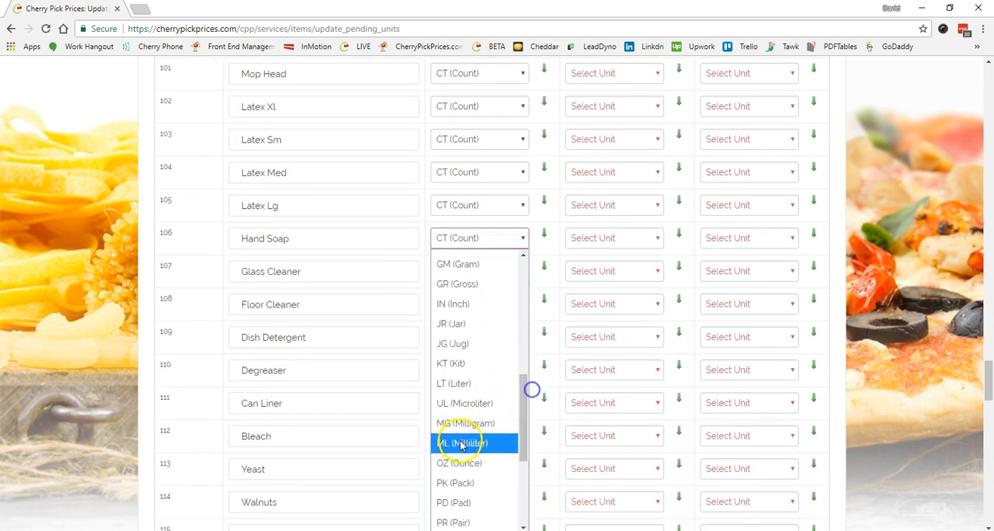
pyautogui.click(459, 441)
# Set the Process Measuring Unit of Glass Cleaner to OZ (Ounce) and copy that unit to all items below it.
pyautogui.scroll(-2, 482, 317)
pyautogui.scroll(-1, 481, 317)
pyautogui.click(517, 86)
pyautogui.scroll(-5, 473, 426)
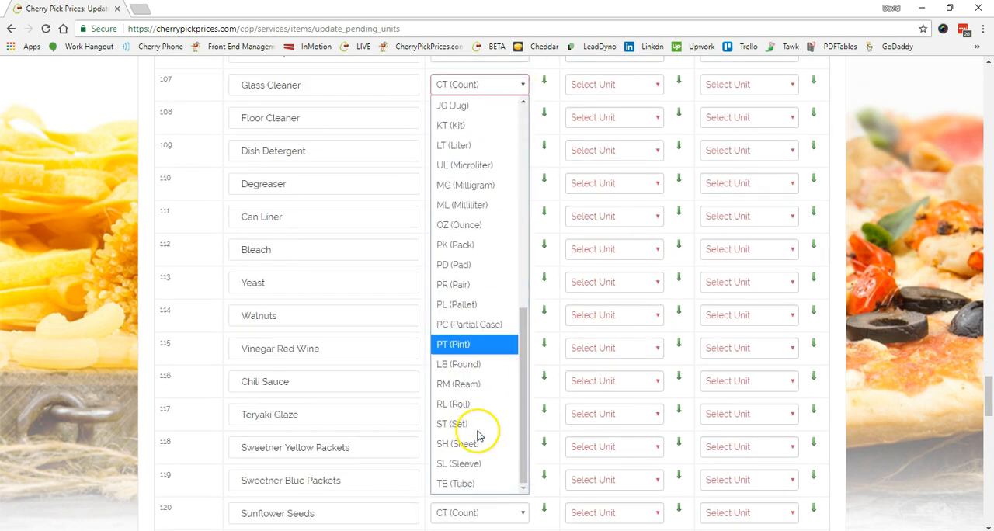
pyautogui.click(460, 226)
pyautogui.click(544, 77)
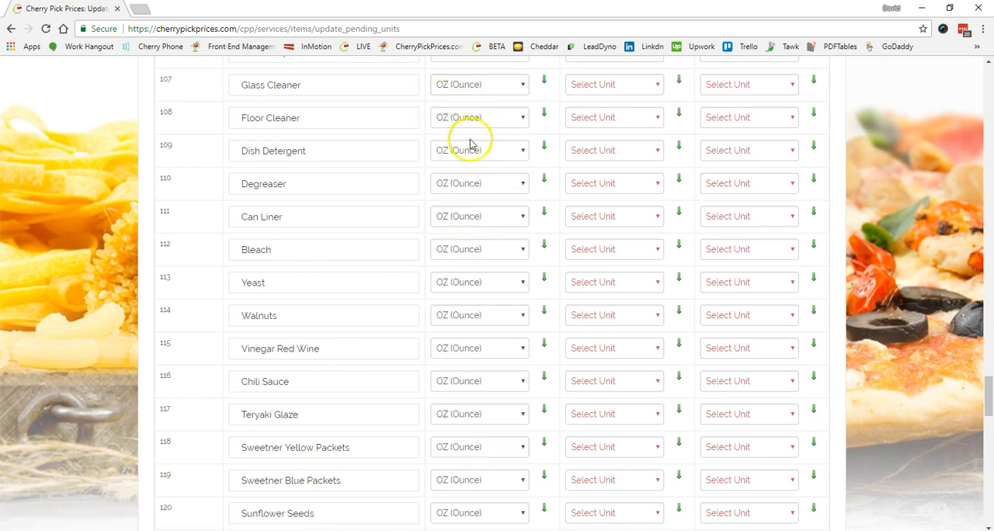
# Change the Process Measuring Unit of Can Liner to CT (Count).
pyautogui.click(502, 217)
pyautogui.scroll(5, 517, 233)
pyautogui.click(493, 415)
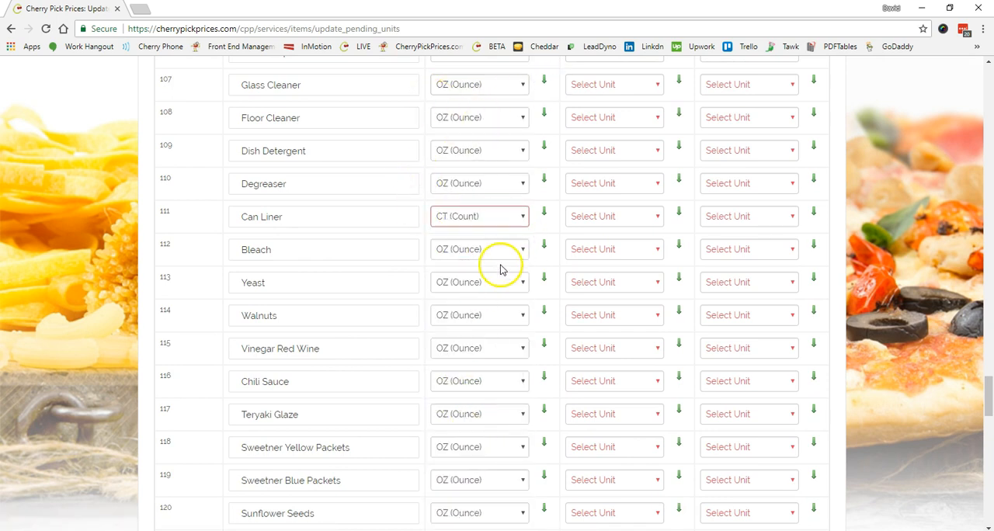
# Set the Process Measuring Unit of Sweetner Yellow Packets to CT (Count) and copy that unit to all items below it.
pyautogui.scroll(-3, 501, 272)
pyautogui.click(466, 263)
pyautogui.scroll(3, 477, 295)
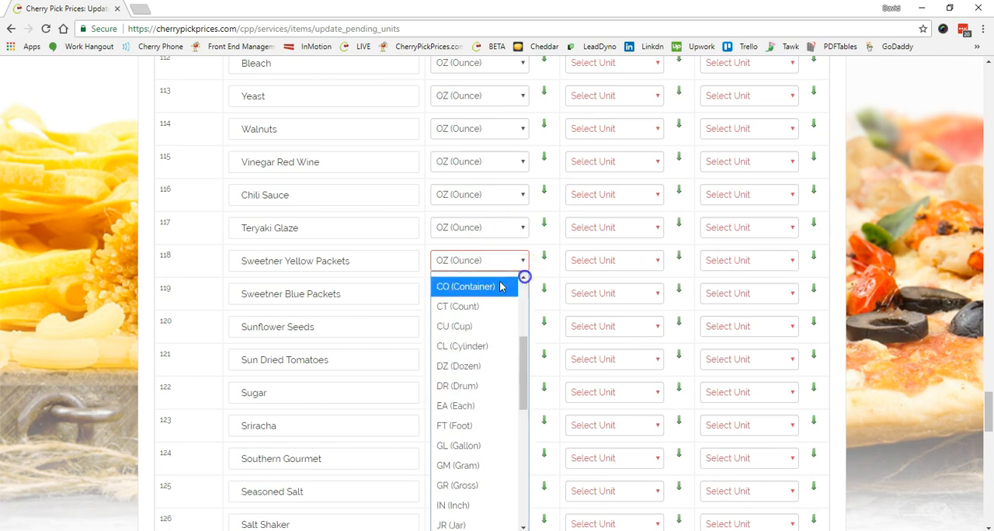
pyautogui.click(478, 306)
pyautogui.click(544, 256)
# Set the Process Measuring Unit of Sunflower Seeds to OZ (Ounce) and copy that unit to all items below it.
pyautogui.click(521, 326)
pyautogui.click(506, 308)
pyautogui.scroll(-3, 594, 315)
pyautogui.click(542, 75)
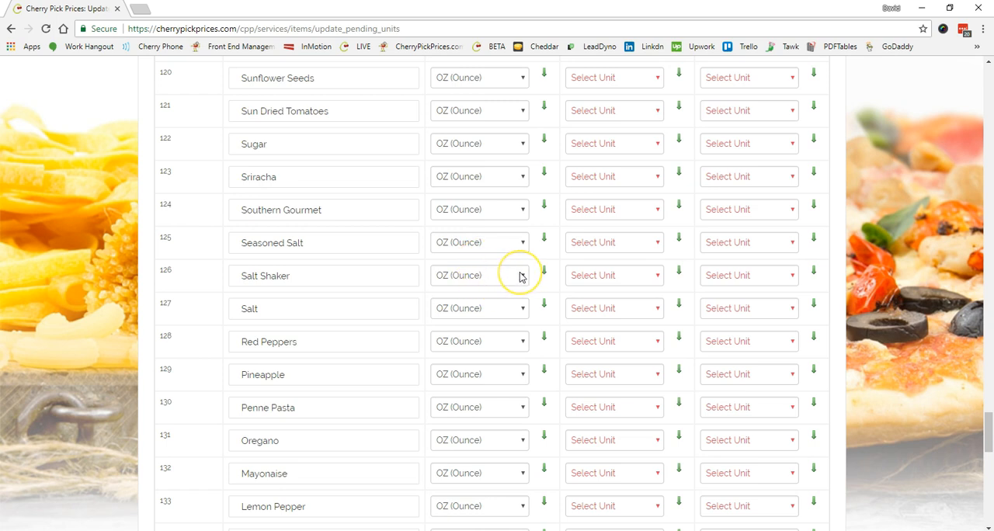
# Check the Process Measuring Units of the remaining items below Sunflower Seeds.
pyautogui.scroll(-3, 520, 277)
pyautogui.scroll(-1, 520, 278)
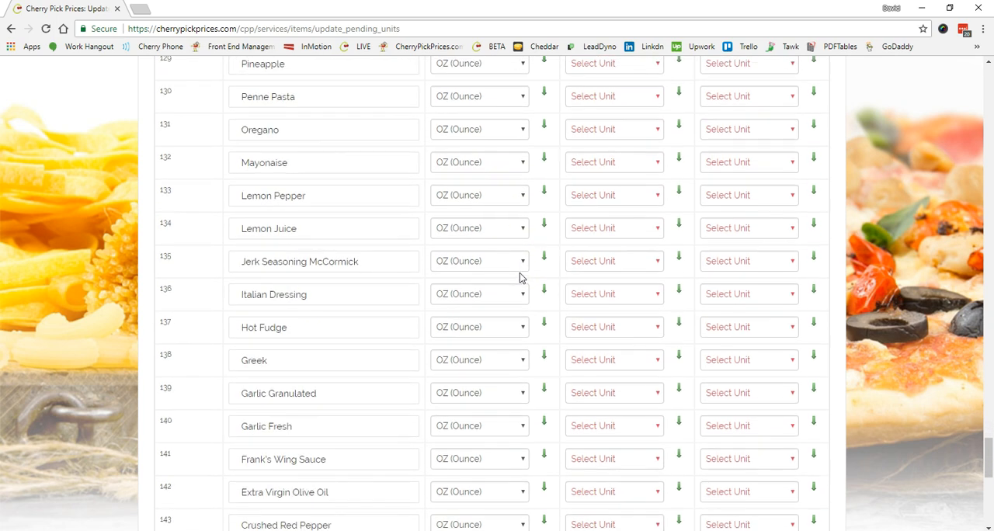
pyautogui.scroll(-4, 344, 444)
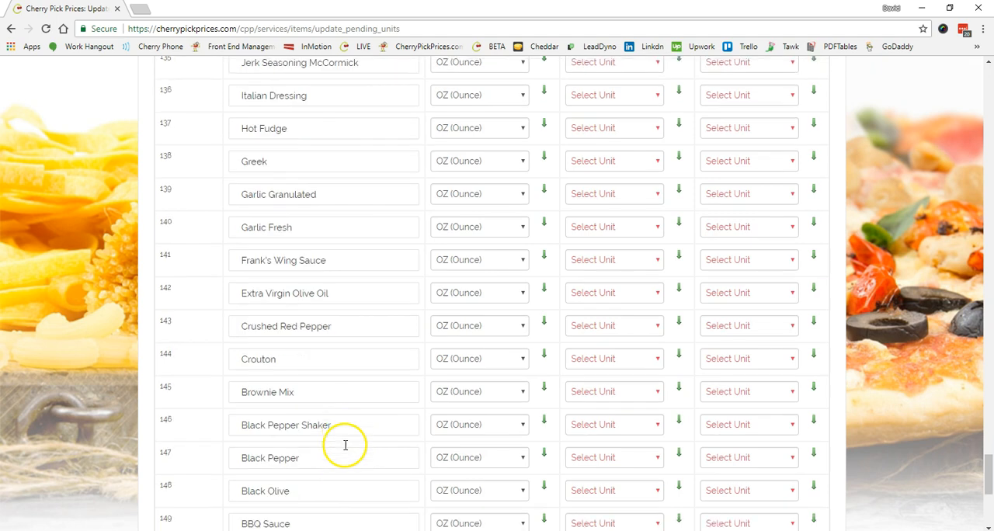
pyautogui.scroll(-3, 344, 444)
pyautogui.click(517, 423)
pyautogui.click(489, 42)
# Set the Lowest Common Unit of Wings, the first item in the list, to LB (Pound).
pyautogui.scroll(6, 901, 342)
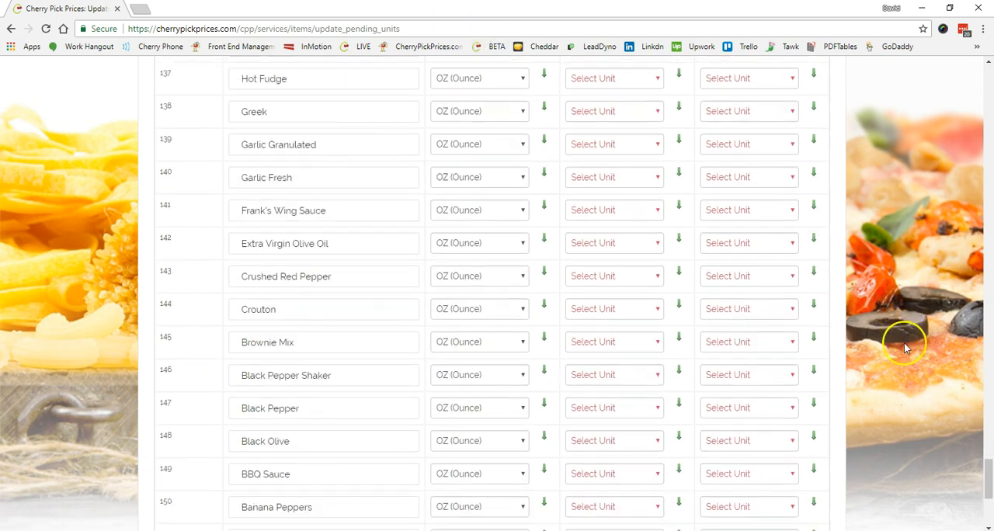
pyautogui.scroll(14, 904, 355)
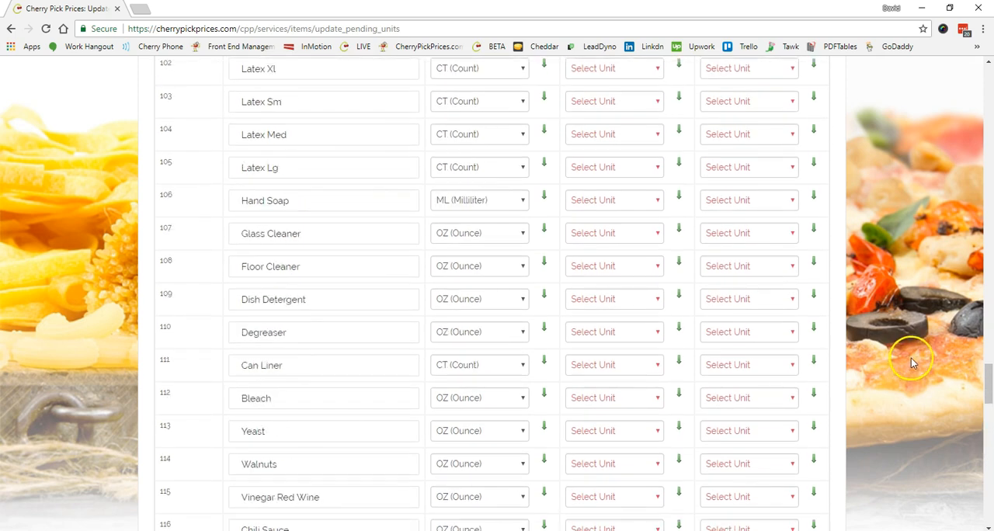
pyautogui.moveTo(988, 332); pyautogui.dragTo(983, 87)
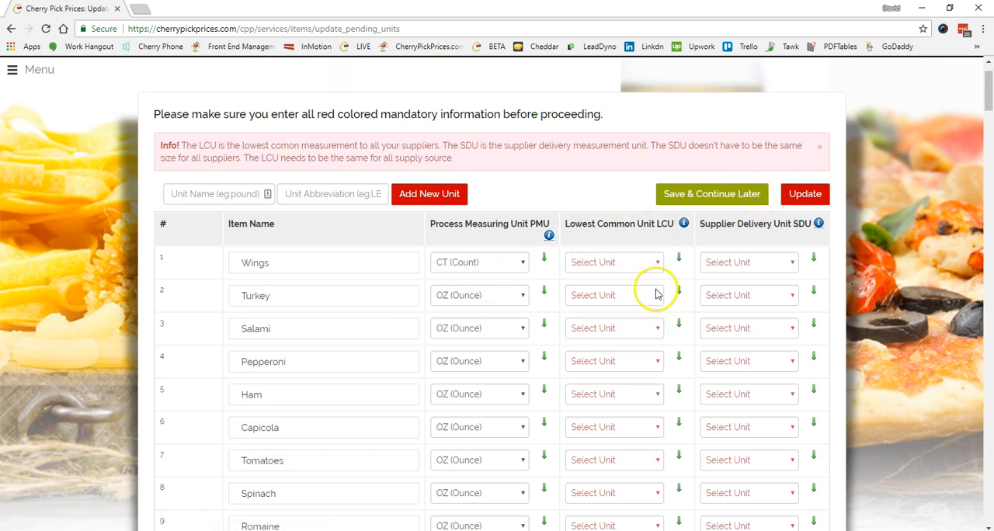
pyautogui.scroll(-1, 662, 293)
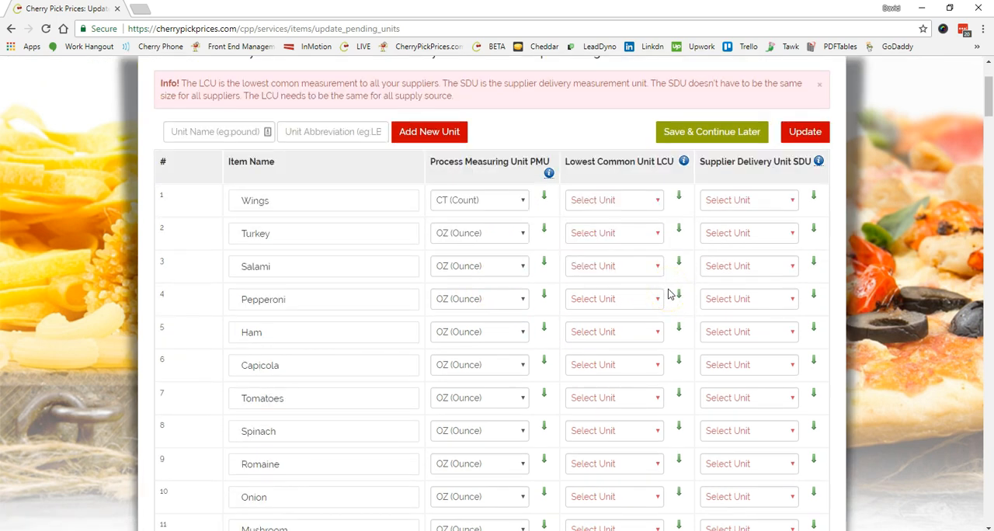
pyautogui.click(657, 200)
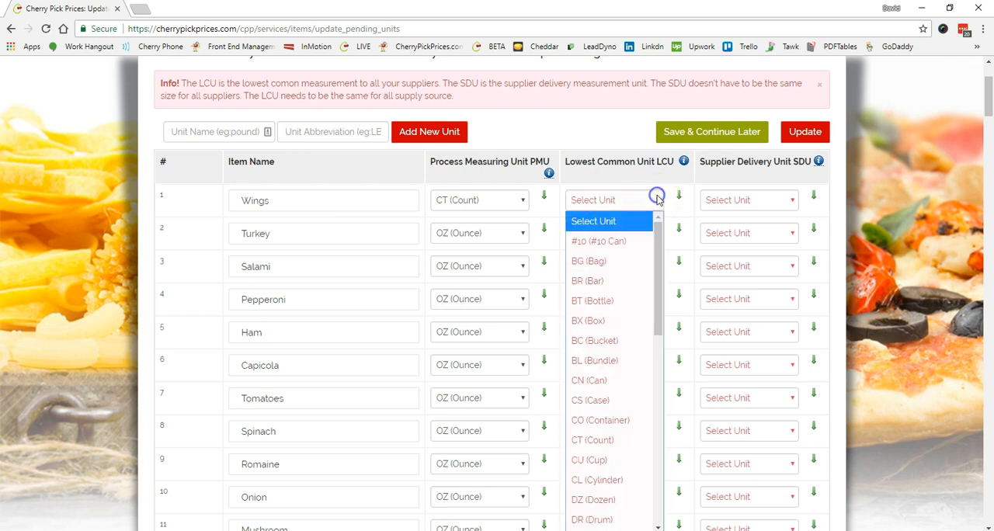
pyautogui.moveTo(658, 229); pyautogui.dragTo(651, 443)
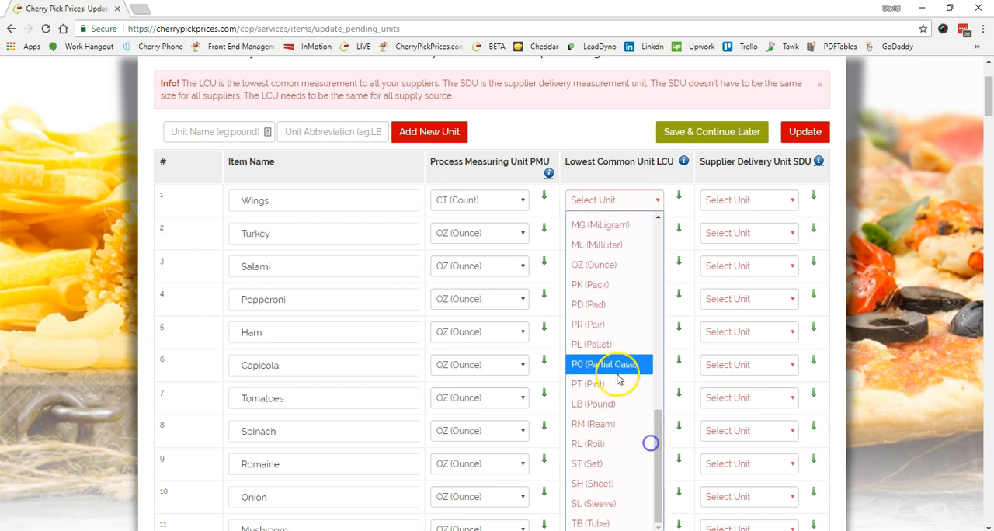
pyautogui.click(597, 405)
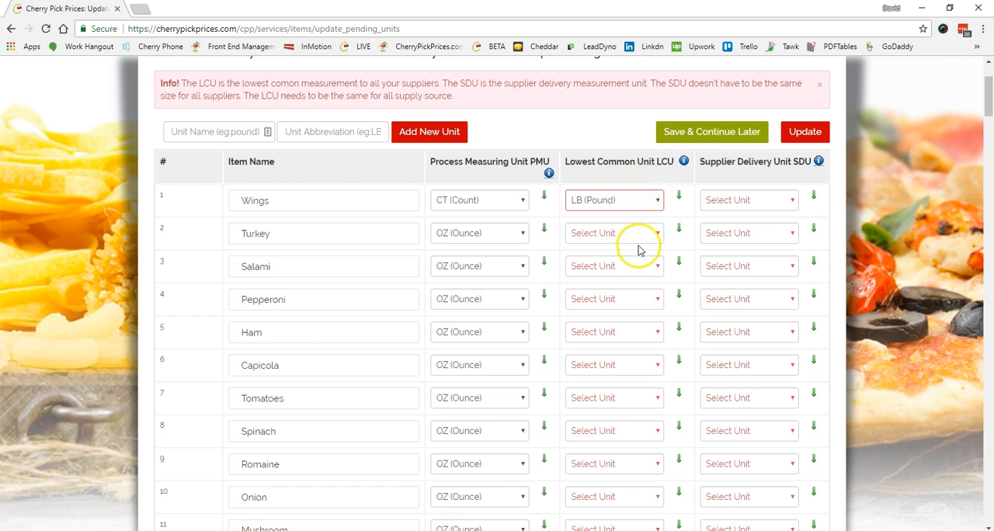
# Copy the LB (Pound) Lowest Common Unit of Wings to all items below it, and set Romaine's Lowest Common Unit to CT (Count).
pyautogui.scroll(-1, 639, 248)
pyautogui.click(680, 133)
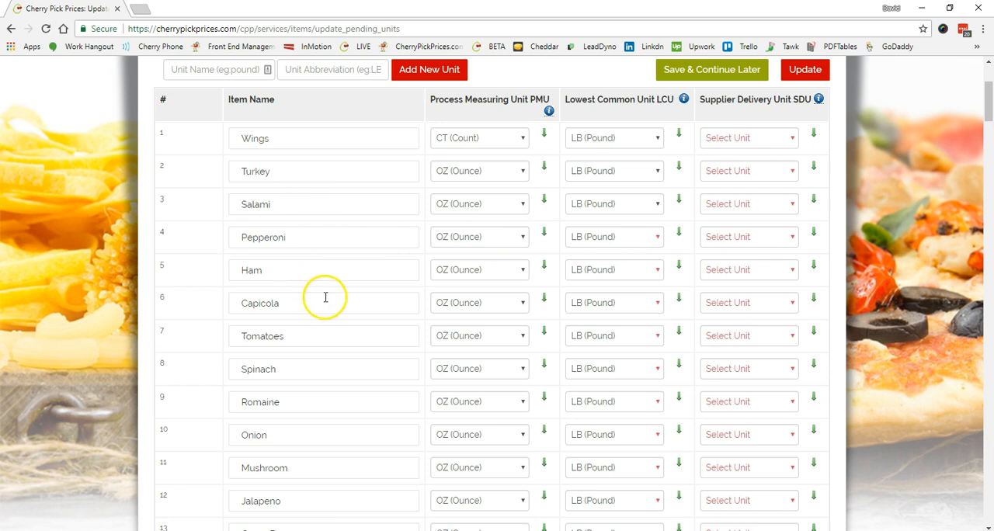
pyautogui.scroll(-1, 333, 369)
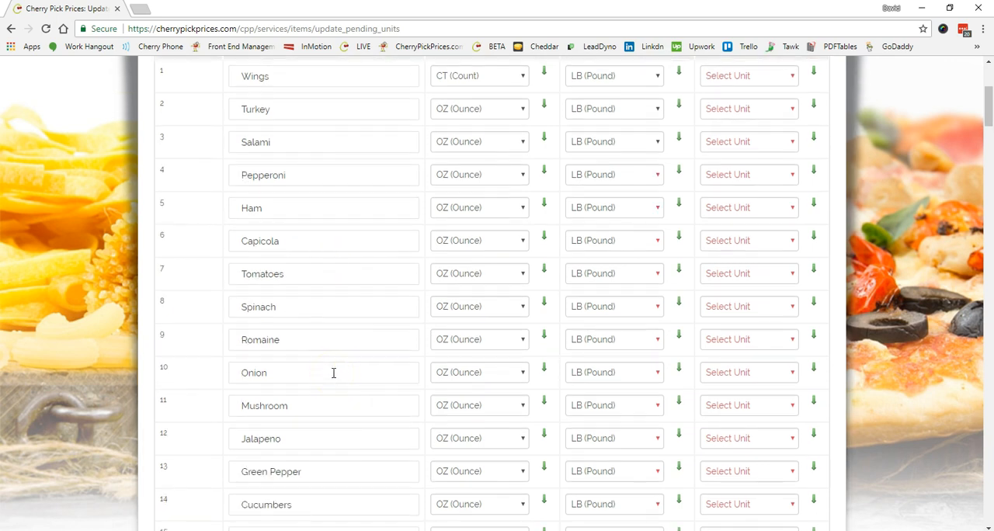
pyautogui.click(657, 339)
pyautogui.moveTo(658, 249); pyautogui.dragTo(657, 137)
pyautogui.click(624, 137)
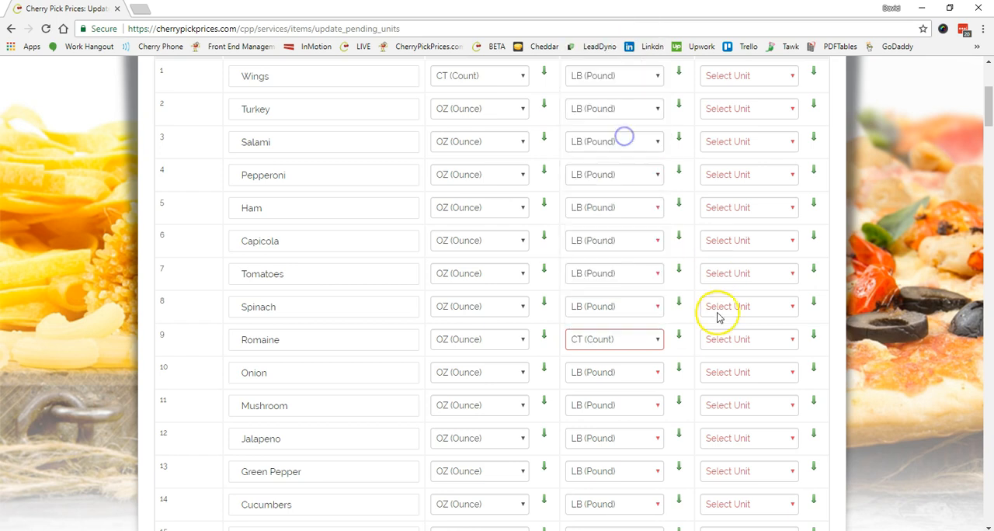
# Set the Lowest Common Unit of Basil to OZ (Ounce) and that of Tatziki to CO (Container).
pyautogui.scroll(-4, 677, 395)
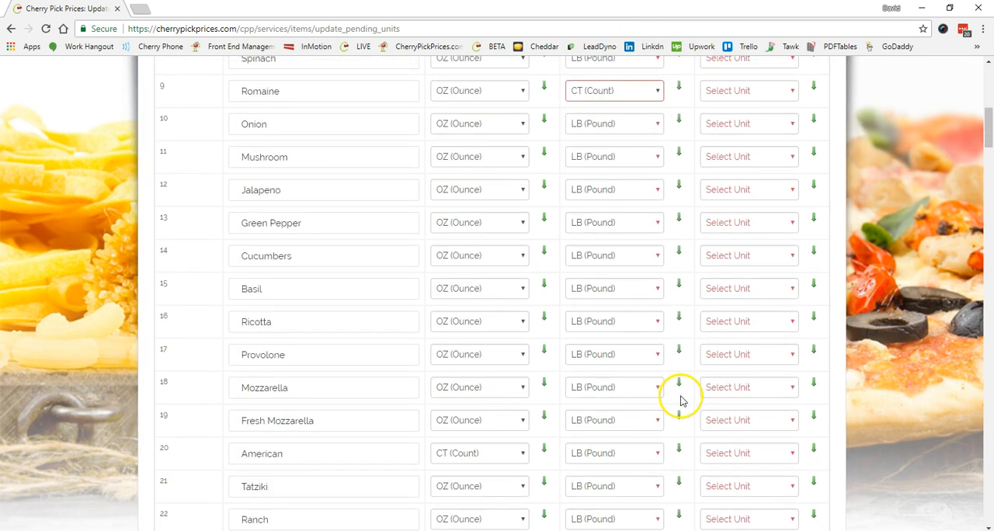
pyautogui.scroll(-1, 681, 400)
pyautogui.click(652, 226)
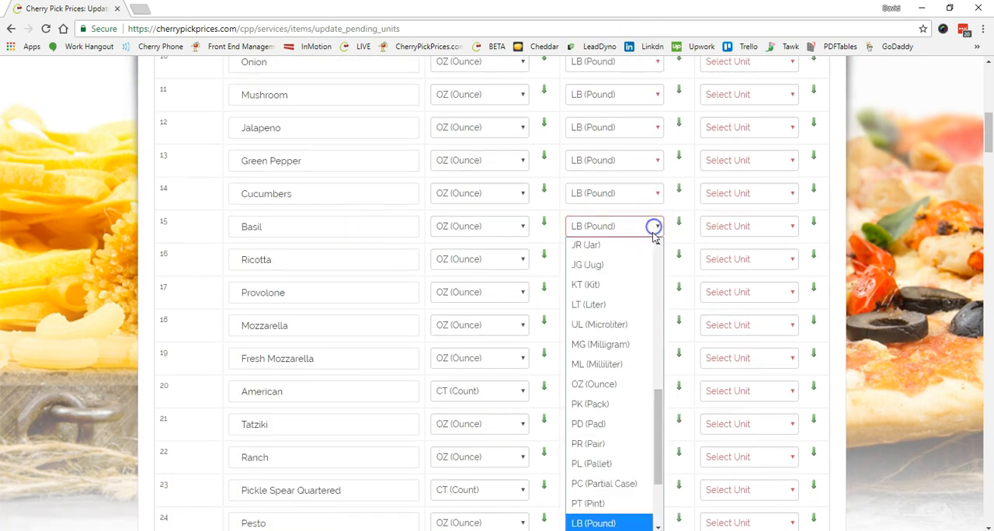
pyautogui.click(610, 386)
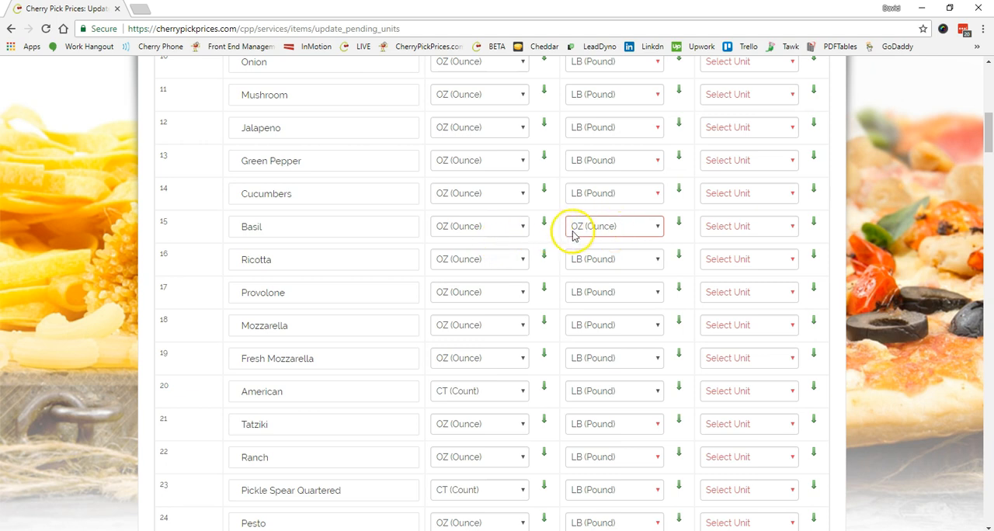
pyautogui.scroll(-2, 637, 299)
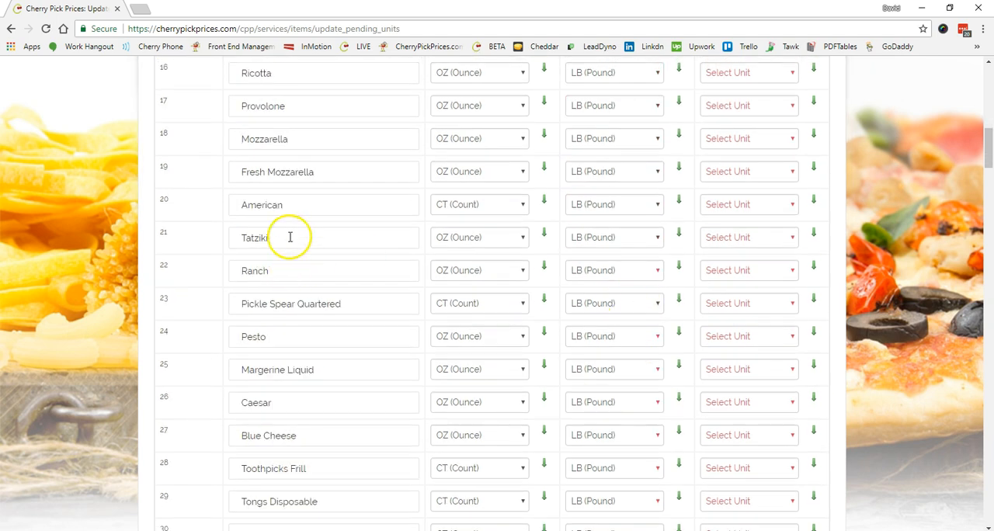
pyautogui.click(658, 239)
pyautogui.moveTo(658, 404); pyautogui.dragTo(661, 224)
pyautogui.click(623, 365)
# Set the Lowest Common Unit of Ranch to GL (Gallon) and that of Pickle Spear Quartered to CT (Count).
pyautogui.scroll(-2, 673, 349)
pyautogui.click(656, 83)
pyautogui.click(602, 125)
pyautogui.click(658, 116)
pyautogui.click(612, 198)
# Set the Lowest Common Unit of Pesto to JR (Jar) and that of Margerine Liquid to JG (Jug).
pyautogui.click(652, 153)
pyautogui.moveTo(659, 328); pyautogui.dragTo(672, 311)
pyautogui.click(610, 317)
pyautogui.click(657, 183)
pyautogui.moveTo(660, 366)
pyautogui.mouseDown()
pyautogui.moveTo(666, 336)
pyautogui.moveTo(666, 355)
pyautogui.mouseUp()
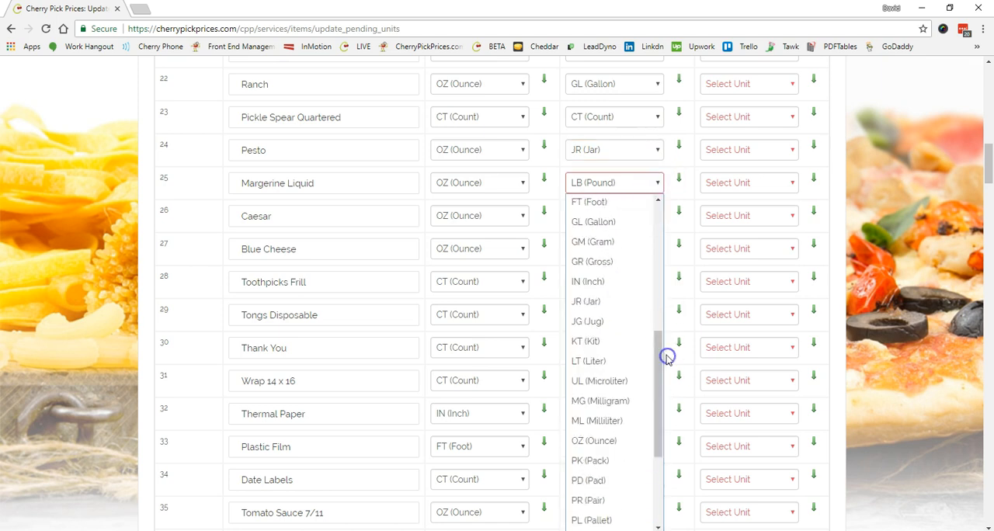
pyautogui.click(587, 322)
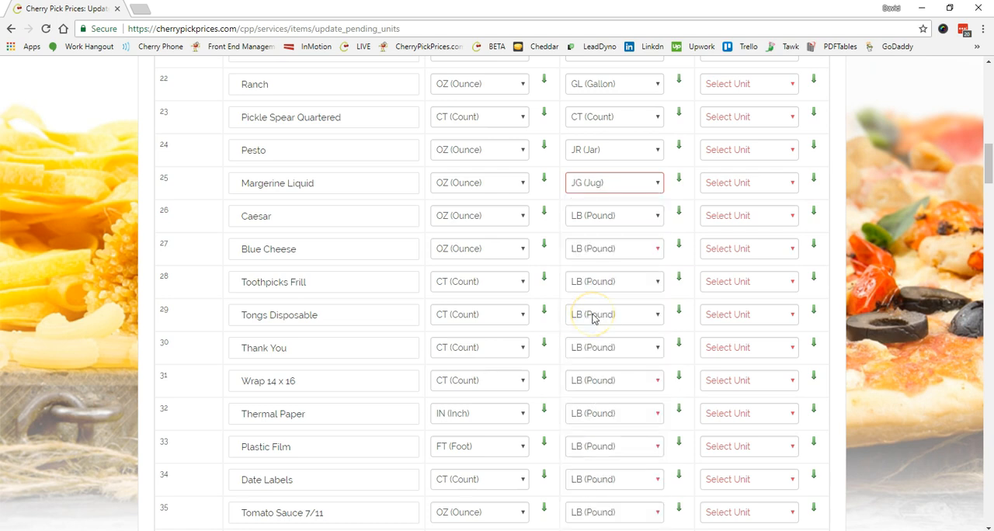
# Set the Lowest Common Units of Caesar and Blue Cheese to GL (Gallon).
pyautogui.click(650, 215)
pyautogui.click(657, 250)
pyautogui.press('g')
pyautogui.click(635, 271)
# Set the Lowest Common Unit of Toothpicks Frill to BX (Box) and that of Tongs Disposable to CT (Count).
pyautogui.scroll(-2, 635, 283)
pyautogui.click(656, 159)
pyautogui.moveTo(656, 349); pyautogui.dragTo(669, 230)
pyautogui.click(634, 210)
pyautogui.click(656, 190)
pyautogui.click(660, 220)
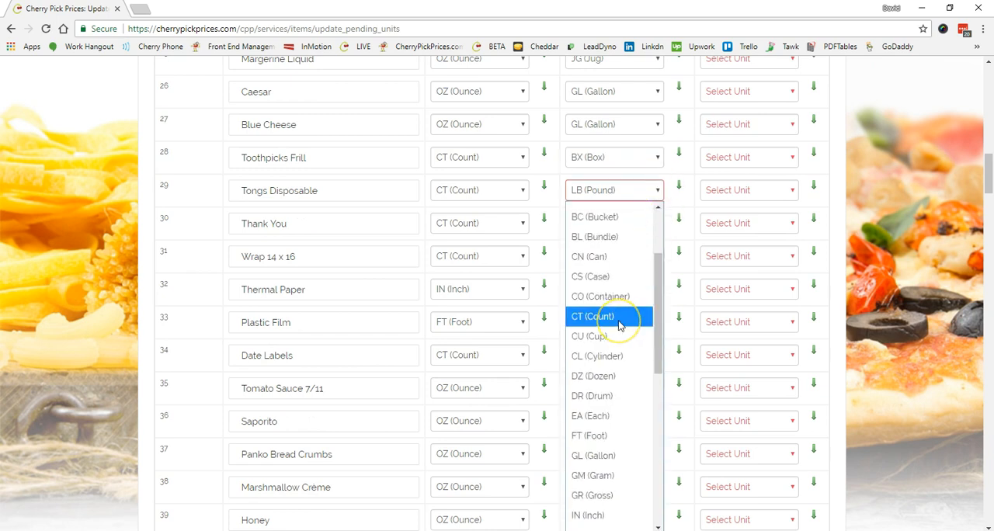
pyautogui.click(619, 317)
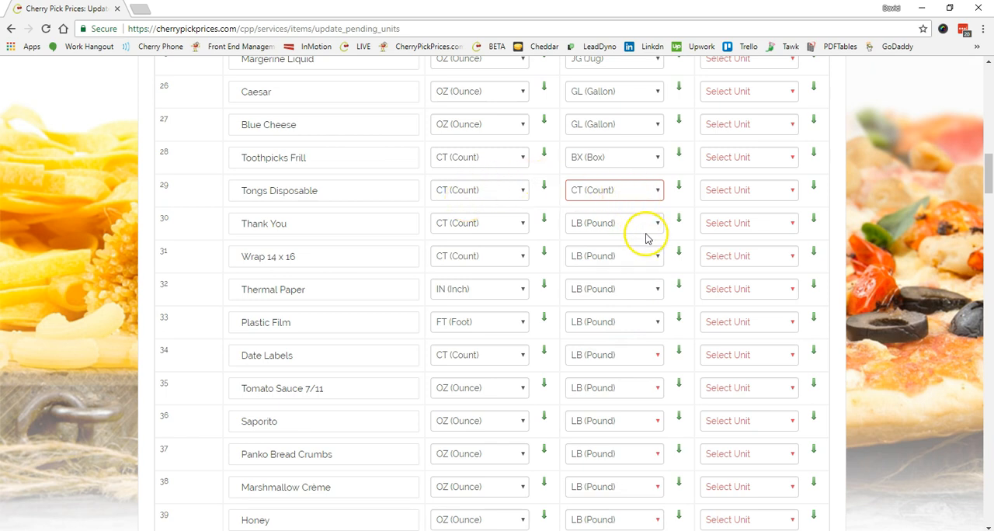
# Copy the Lowest Common Unit of Tongs Disposable to all items below it, and set that of Thermal Paper to IN (Inch).
pyautogui.click(681, 188)
pyautogui.click(595, 297)
pyautogui.scroll(-5, 662, 156)
pyautogui.moveTo(683, 215); pyautogui.dragTo(681, 246)
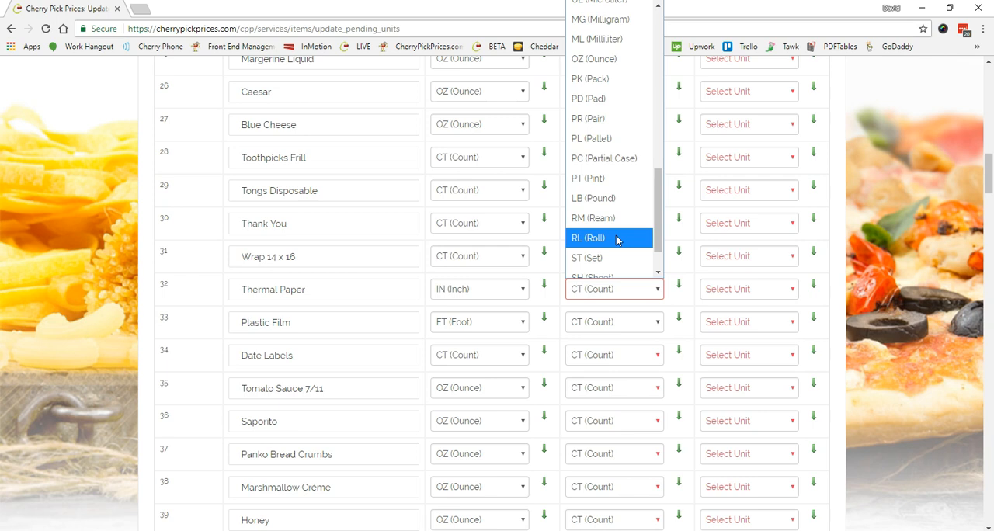
pyautogui.moveTo(655, 201); pyautogui.dragTo(661, 121)
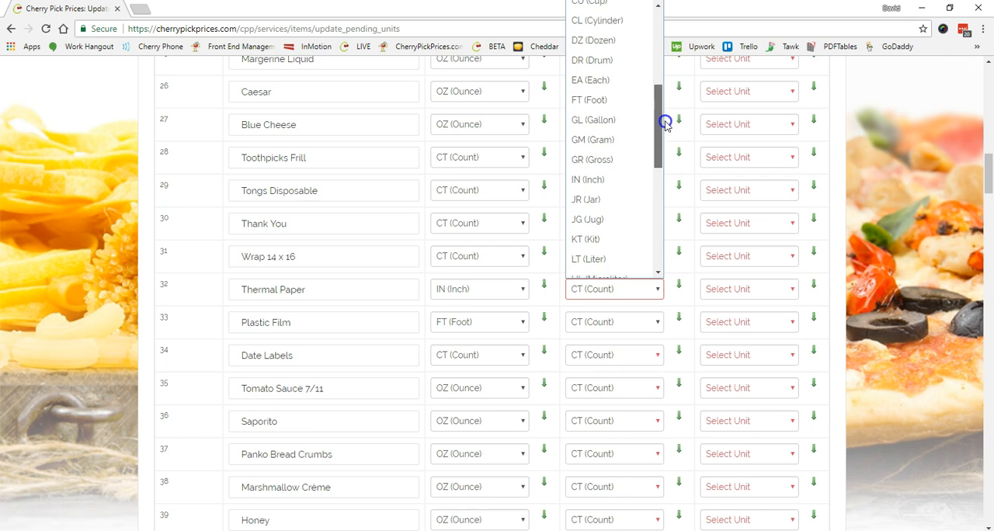
pyautogui.click(614, 179)
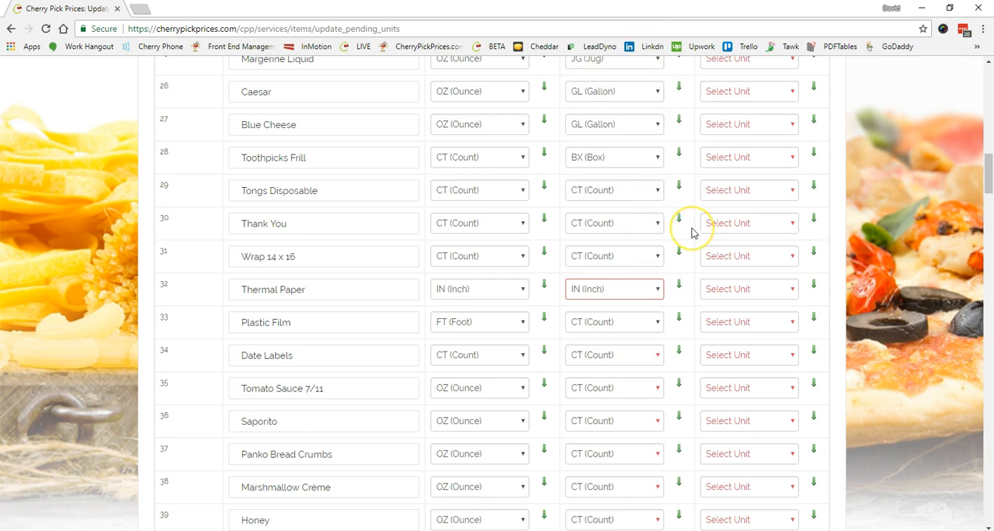
# Choose a new Lowest Common Unit for Plastic Film.
pyautogui.scroll(-2, 692, 231)
pyautogui.scroll(-2, 692, 233)
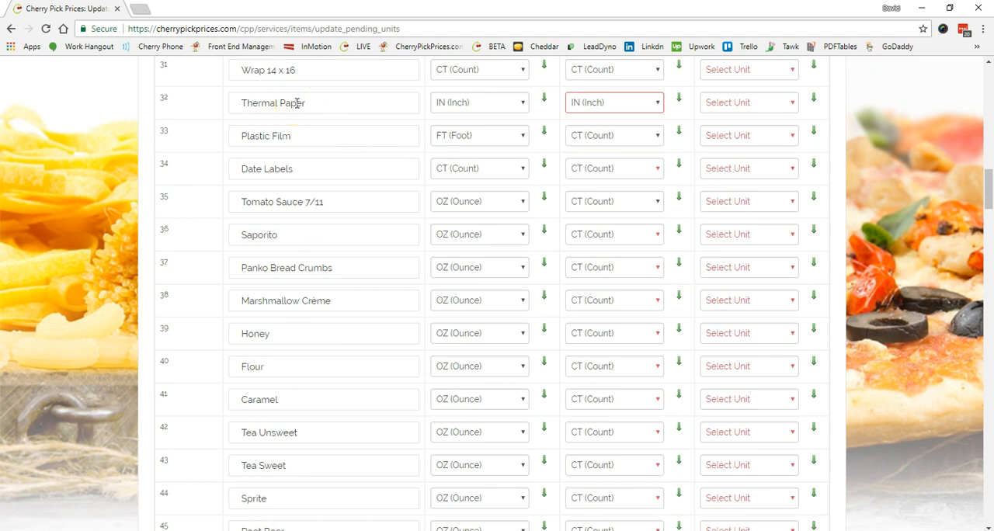
pyautogui.click(656, 136)
pyautogui.moveTo(657, 210); pyautogui.dragTo(657, 293)
pyautogui.click(608, 300)
# Set the Lowest Common Unit of Tomato Sauce 7/11 to OZ (Ounce) and copy that unit to all items below it.
pyautogui.scroll(-1, 613, 175)
pyautogui.click(657, 140)
pyautogui.moveTo(658, 204); pyautogui.dragTo(659, 346)
pyautogui.click(611, 397)
pyautogui.scroll(-2, 621, 249)
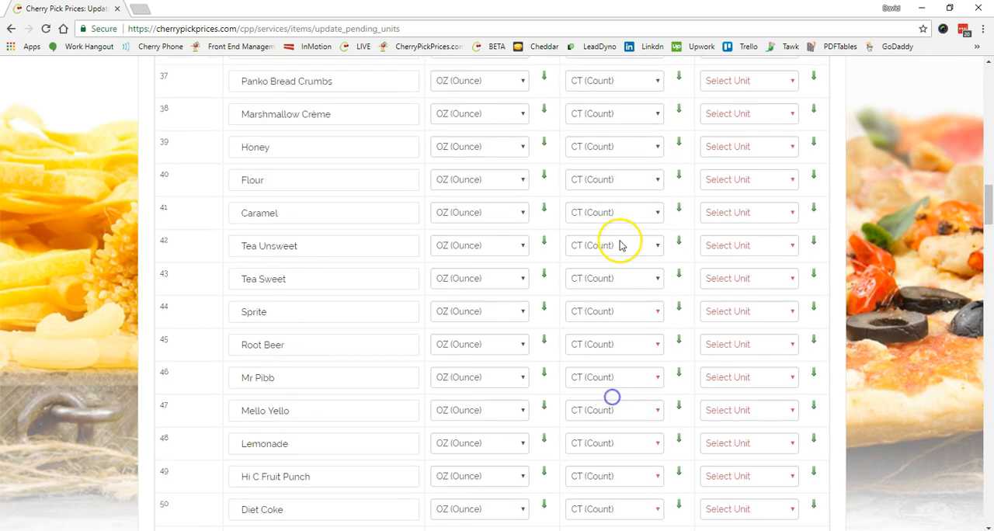
pyautogui.scroll(1, 638, 194)
pyautogui.click(679, 72)
# Set the Lowest Common Unit of Panko Bread Crumbs to LB (Pound) and that of Marshmallow Crème to CN (Can).
pyautogui.click(657, 143)
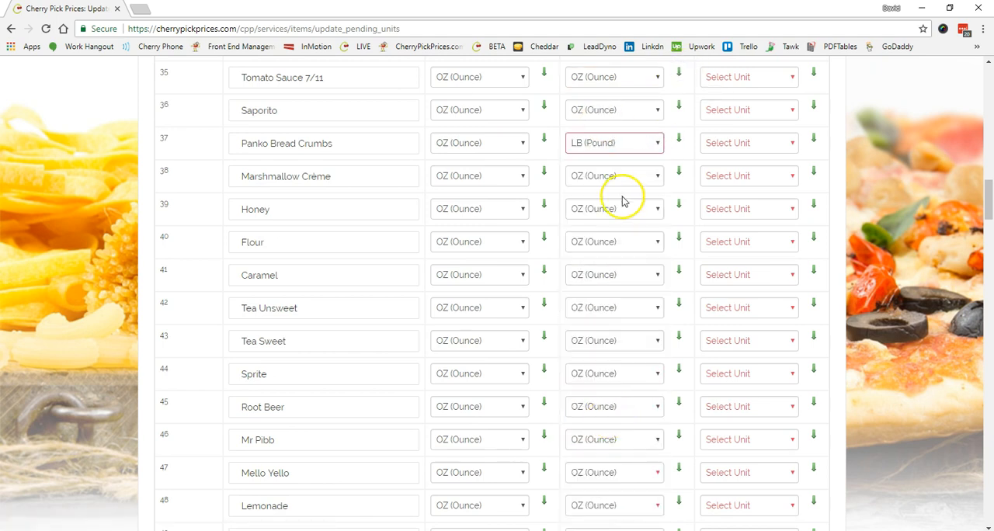
pyautogui.scroll(-1, 621, 200)
pyautogui.click(622, 114)
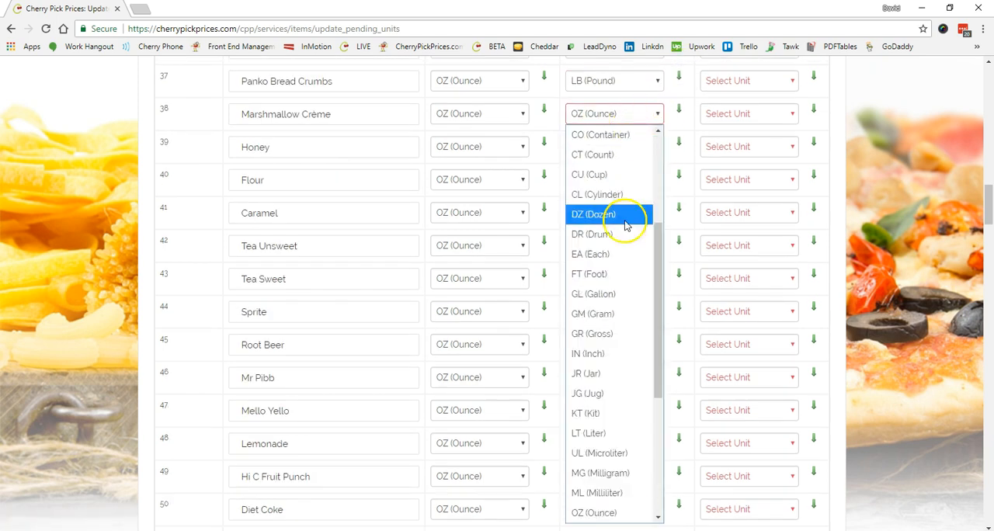
# Assign Lowest Common Units from Honey through Sugar, such as GL (Gallon) for Bleach, BG (Bag) for Yeast and BT (Bottle) for Chili Sauce.
pyautogui.scroll(-5, 647, 225)
pyautogui.click(657, 264)
pyautogui.moveTo(658, 333); pyautogui.dragTo(666, 428)
pyautogui.click(601, 524)
pyautogui.scroll(-9, 649, 202)
pyautogui.scroll(-4, 658, 136)
pyautogui.click(652, 213)
pyautogui.scroll(-4, 643, 204)
pyautogui.scroll(-4, 643, 204)
pyautogui.click(659, 154)
pyautogui.scroll(-3, 660, 233)
pyautogui.click(657, 195)
pyautogui.click(622, 404)
pyautogui.scroll(-3, 648, 218)
pyautogui.click(678, 203)
pyautogui.scroll(-5, 652, 179)
pyautogui.scroll(-2, 649, 158)
# Assign Lowest Common Units from Sriracha through Crouton, such as GL (Gallon) for Mayonaise, CN (Can) for Hot Fudge and JR (Jar) for Garlic Fresh.
pyautogui.click(656, 239)
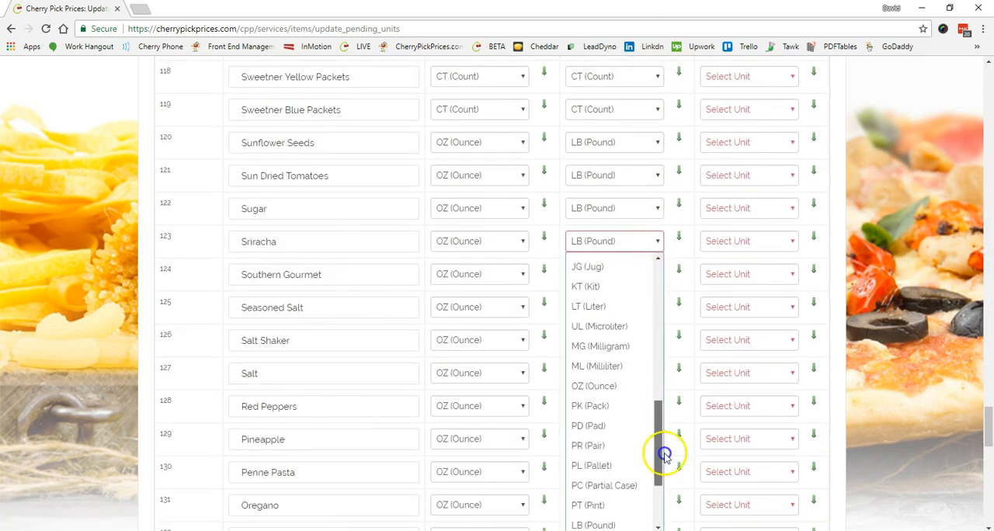
pyautogui.scroll(-5, 654, 160)
pyautogui.scroll(-2, 654, 167)
pyautogui.click(657, 134)
pyautogui.click(610, 265)
pyautogui.scroll(-2, 652, 178)
pyautogui.click(657, 209)
pyautogui.scroll(-3, 649, 179)
# Assign Lowest Common Units from Brownie Mix through Jugs 1/2 Gallon, using BX (Box) for Brownie Mix and CT (Count) for Jugs 1/2 Gallon.
pyautogui.click(657, 158)
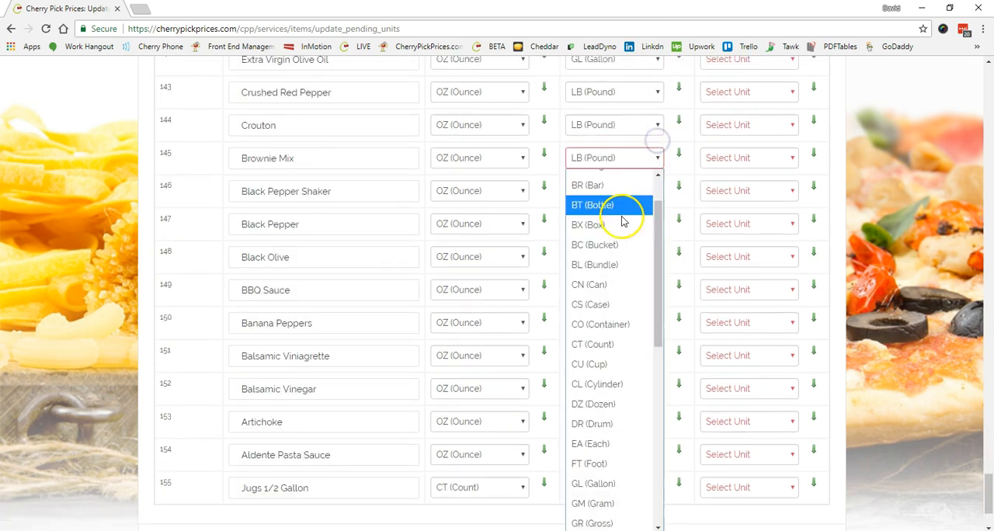
pyautogui.scroll(-2, 652, 178)
pyautogui.click(658, 307)
pyautogui.click(659, 341)
pyautogui.click(657, 372)
pyautogui.click(612, 217)
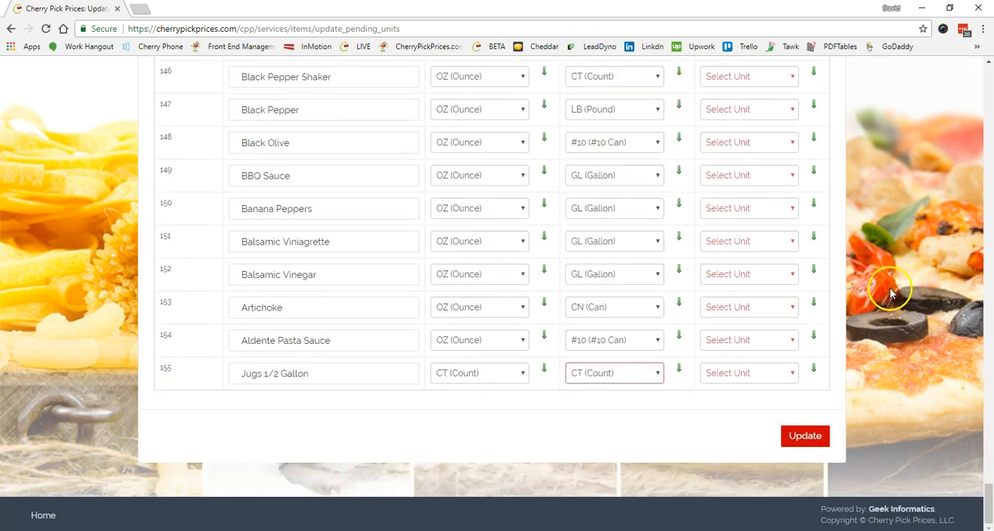
# Set the Supplier Delivery Unit of Wings to CS (Case) and copy that unit to all items below it.
pyautogui.scroll(13, 932, 311)
pyautogui.scroll(9, 916, 319)
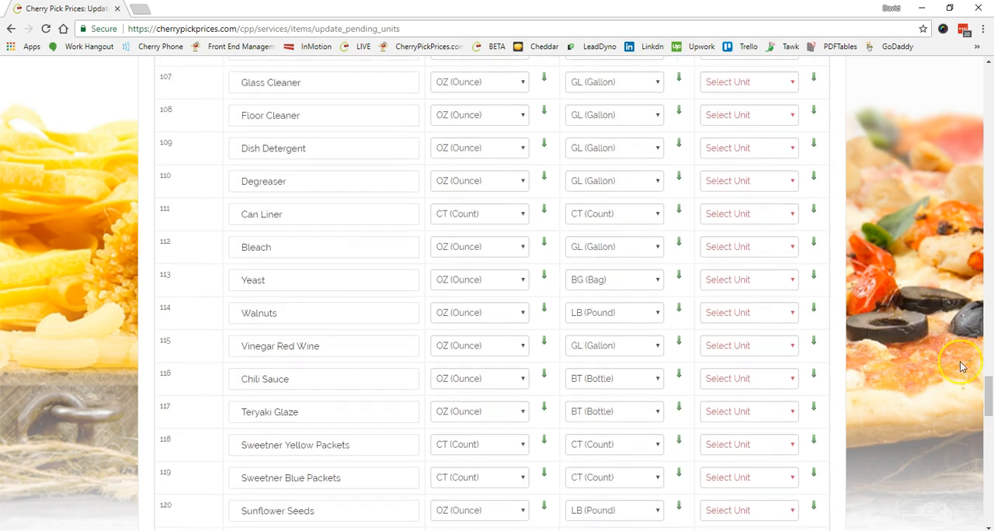
pyautogui.moveTo(986, 357); pyautogui.dragTo(984, 84)
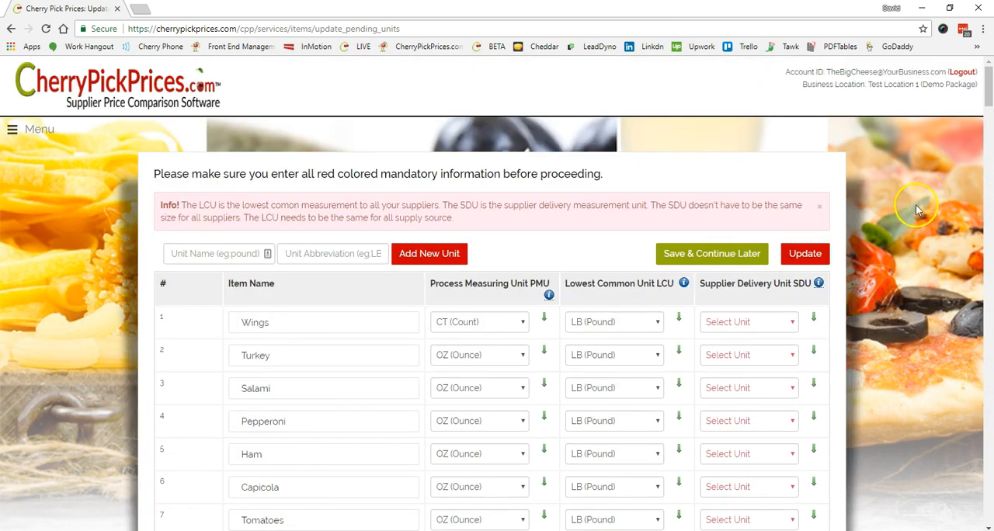
pyautogui.scroll(-2, 907, 228)
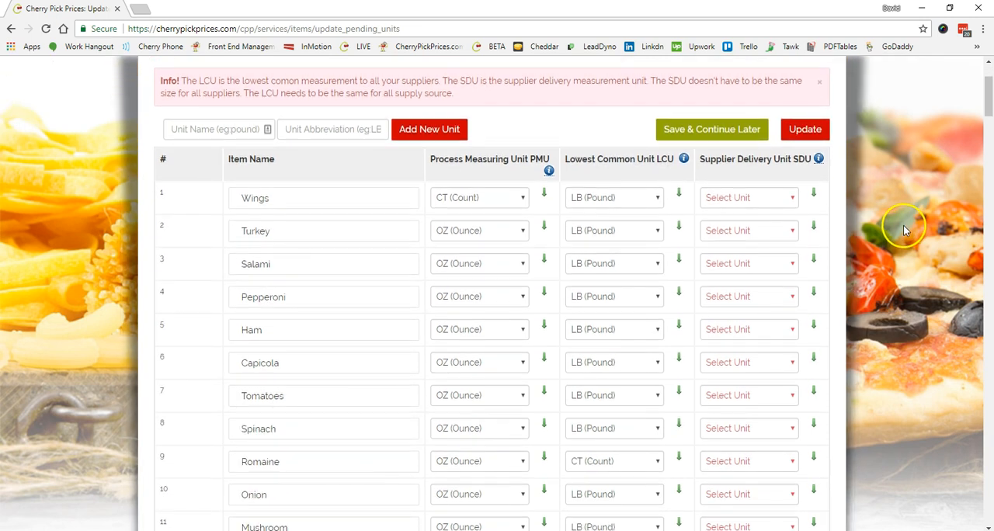
pyautogui.click(788, 198)
pyautogui.click(761, 393)
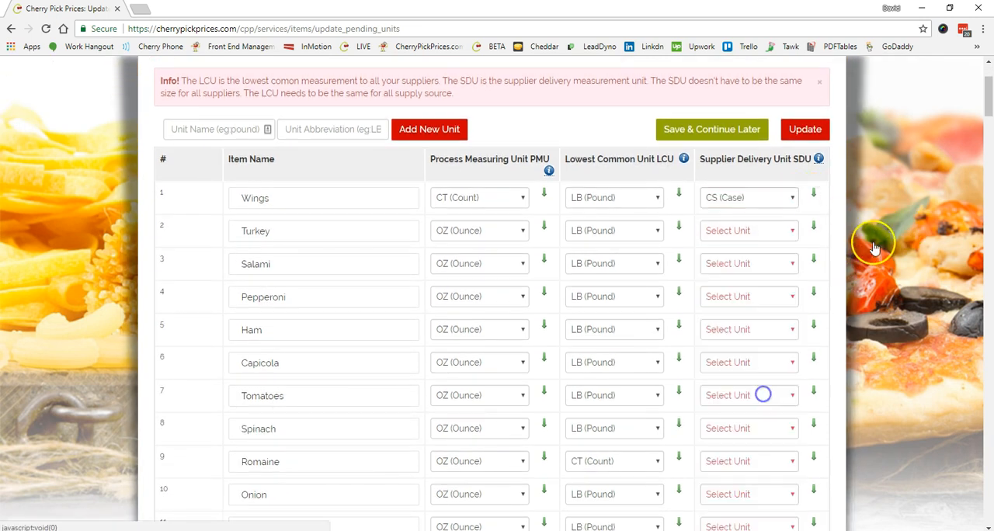
# Set the Supplier Delivery Unit of Basil to LB (Pound).
pyautogui.scroll(-1, 356, 327)
pyautogui.scroll(-2, 356, 327)
pyautogui.click(790, 308)
pyautogui.click(736, 69)
pyautogui.scroll(-6, 286, 401)
pyautogui.click(766, 101)
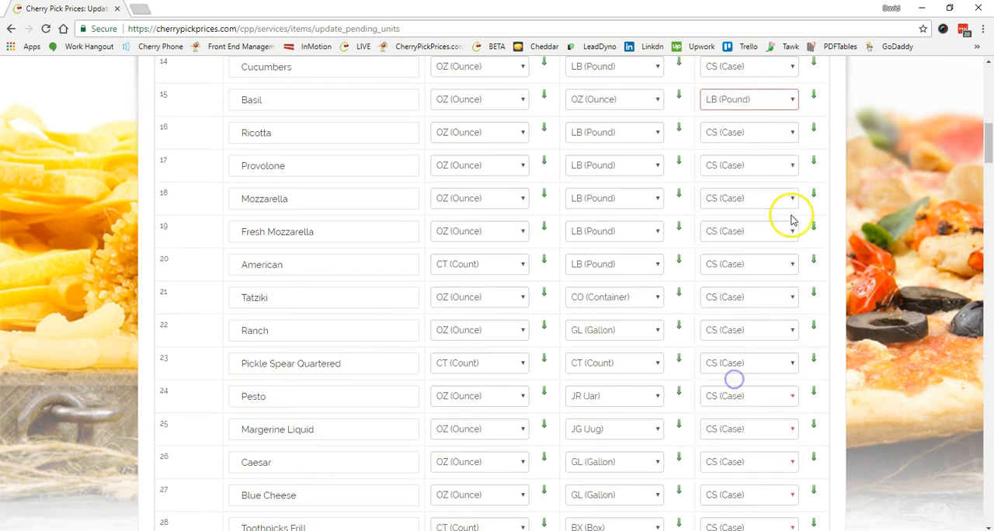
# Adjust the Supplier Delivery Units of the items below Basil that are not delivered by the case.
pyautogui.scroll(-1, 792, 221)
pyautogui.click(781, 304)
pyautogui.click(734, 209)
pyautogui.scroll(-3, 736, 173)
pyautogui.click(788, 444)
pyautogui.click(792, 373)
pyautogui.scroll(-5, 750, 328)
pyautogui.click(789, 103)
pyautogui.click(791, 398)
# Correct the Lowest Common Units of two neighbouring items further down the list.
pyautogui.click(652, 136)
pyautogui.click(639, 177)
pyautogui.click(652, 169)
pyautogui.click(623, 210)
# Choose different Supplier Delivery Units for two more items further down the list.
pyautogui.click(788, 203)
pyautogui.click(743, 264)
pyautogui.scroll(-2, 798, 262)
pyautogui.click(769, 180)
pyautogui.click(746, 237)
# Choose a different Supplier Delivery Unit for the next item that needs one and copy it to all items below.
pyautogui.scroll(-12, 779, 268)
pyautogui.scroll(-7, 278, 304)
pyautogui.click(757, 259)
pyautogui.click(754, 415)
pyautogui.click(813, 256)
# Set the Supplier Delivery Unit back to CS (Case) where case deliveries resume and copy it to all items below.
pyautogui.scroll(-2, 812, 208)
pyautogui.click(760, 263)
pyautogui.click(738, 465)
pyautogui.click(813, 263)
# Set the Supplier Delivery Unit of Oven Mit to PR (Pair).
pyautogui.scroll(-4, 375, 310)
pyautogui.click(779, 317)
pyautogui.click(794, 249)
pyautogui.click(796, 231)
pyautogui.click(741, 198)
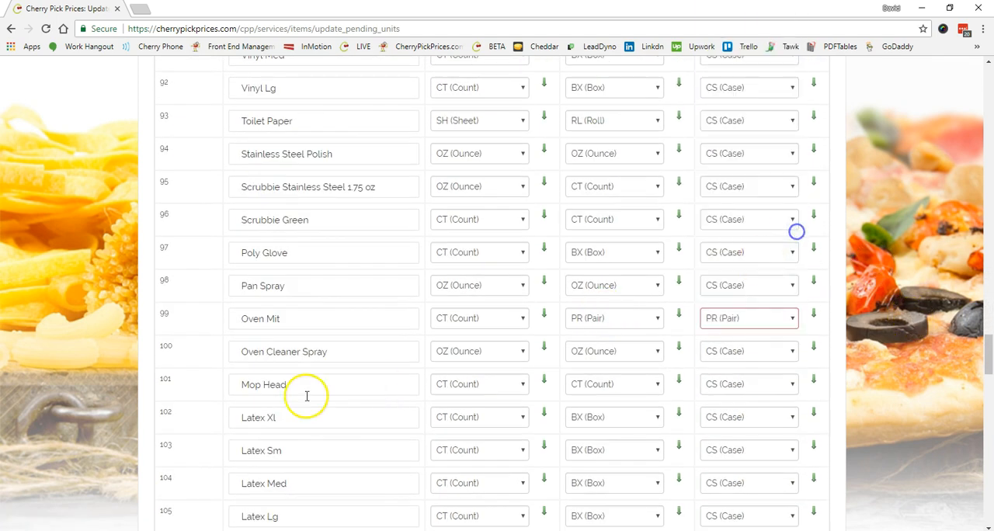
# Check the Supplier Delivery Units of the remaining items through Jugs 1/2 Gallon and submit the units update.
pyautogui.scroll(-3, 307, 396)
pyautogui.scroll(-9, 303, 288)
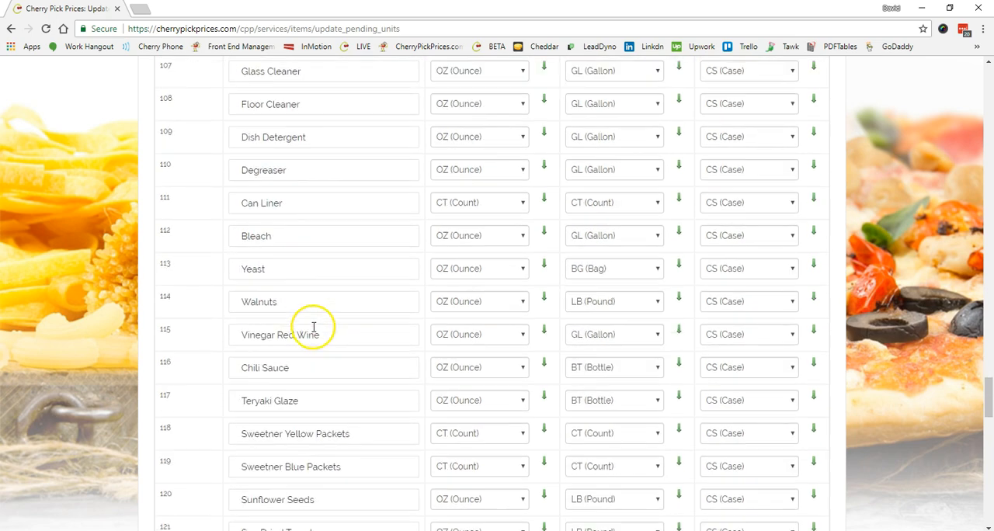
pyautogui.click(792, 329)
pyautogui.click(747, 56)
pyautogui.scroll(-1, 331, 361)
pyautogui.scroll(-11, 332, 361)
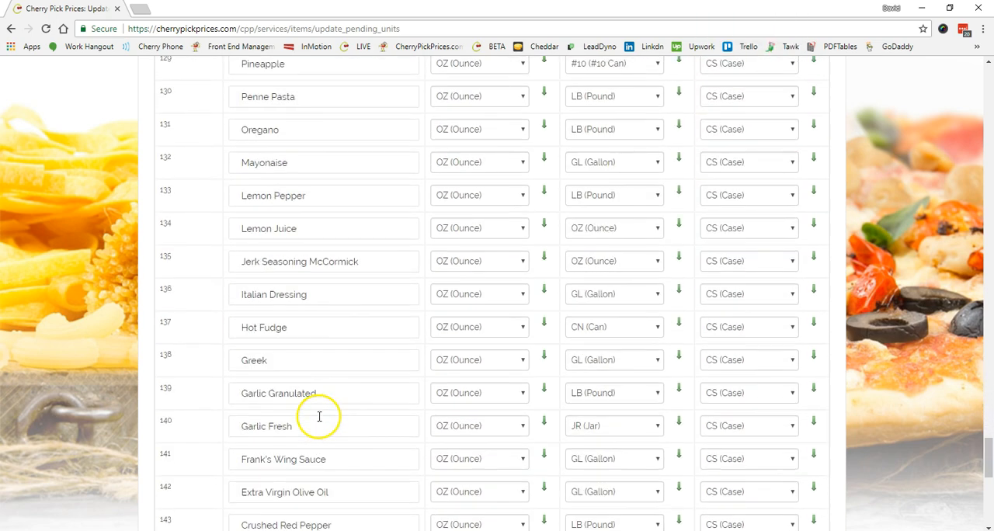
pyautogui.scroll(-1, 293, 437)
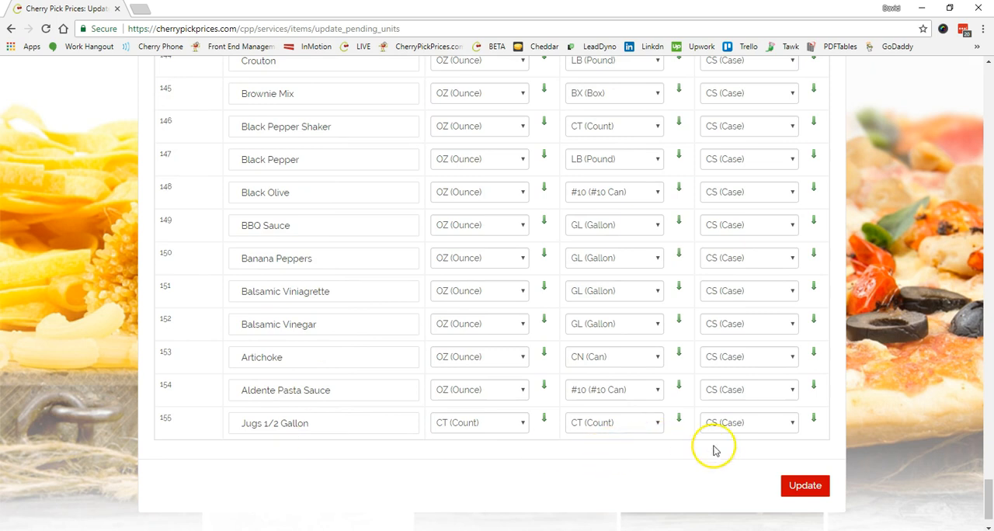
pyautogui.click(813, 488)
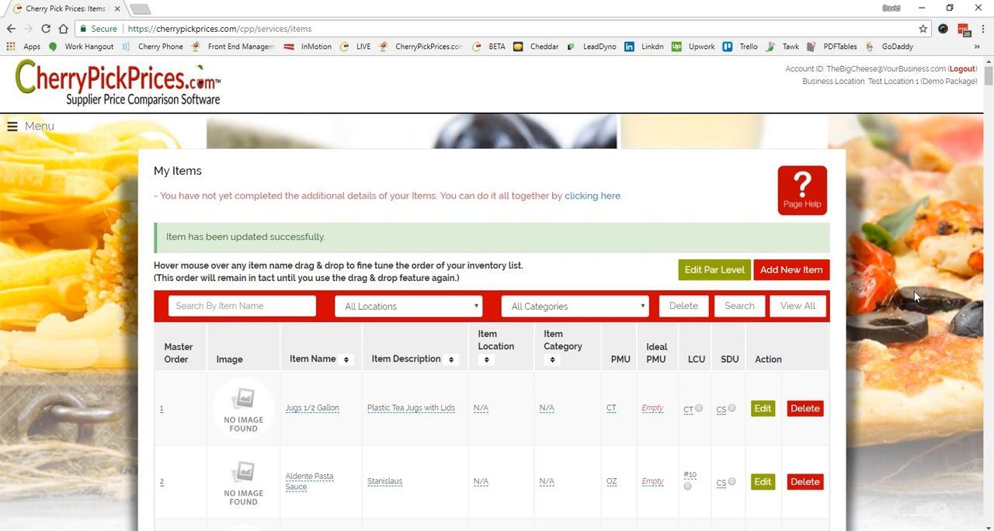
# Look over the updated My Items list and return to the Dashboard's management tiles.
pyautogui.scroll(-3, 914, 290)
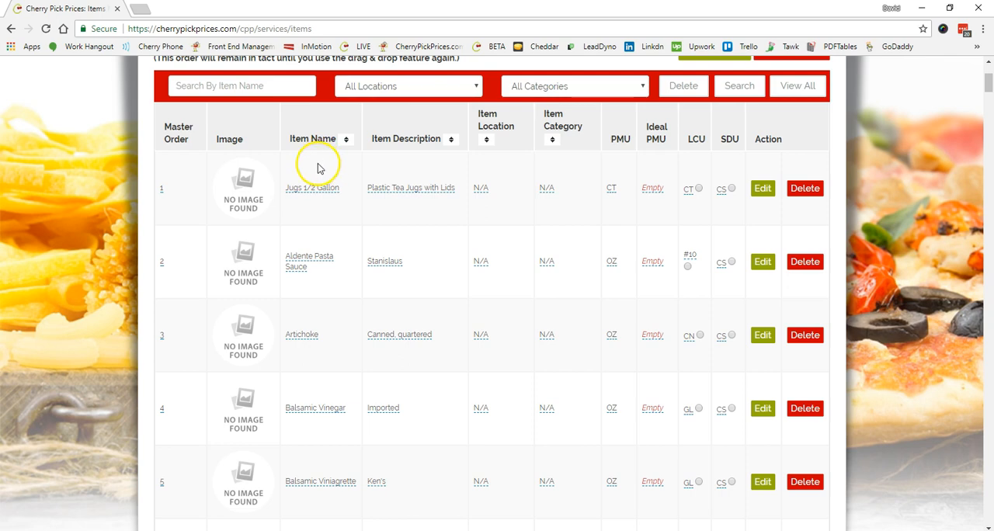
pyautogui.scroll(2, 318, 225)
pyautogui.scroll(1, 323, 235)
pyautogui.scroll(-1, 328, 230)
pyautogui.click(42, 71)
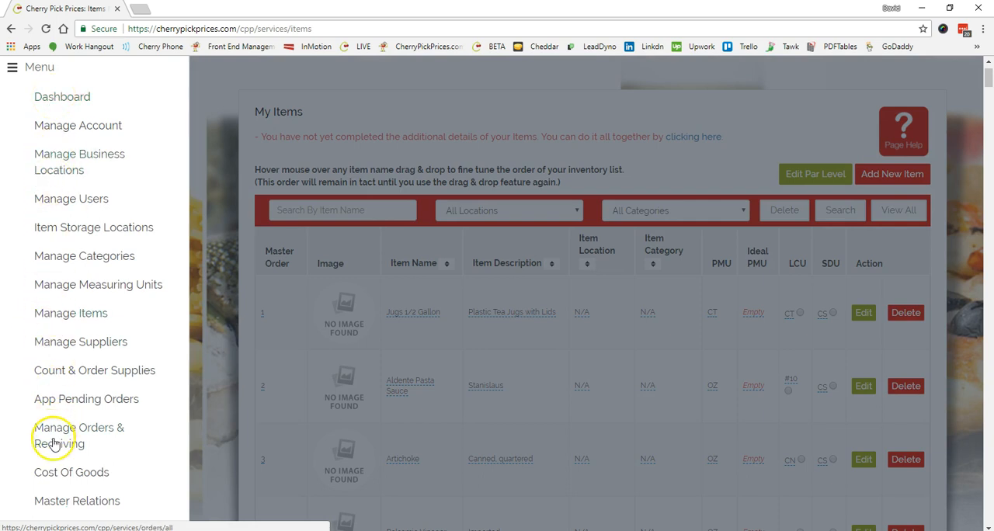
pyautogui.click(66, 99)
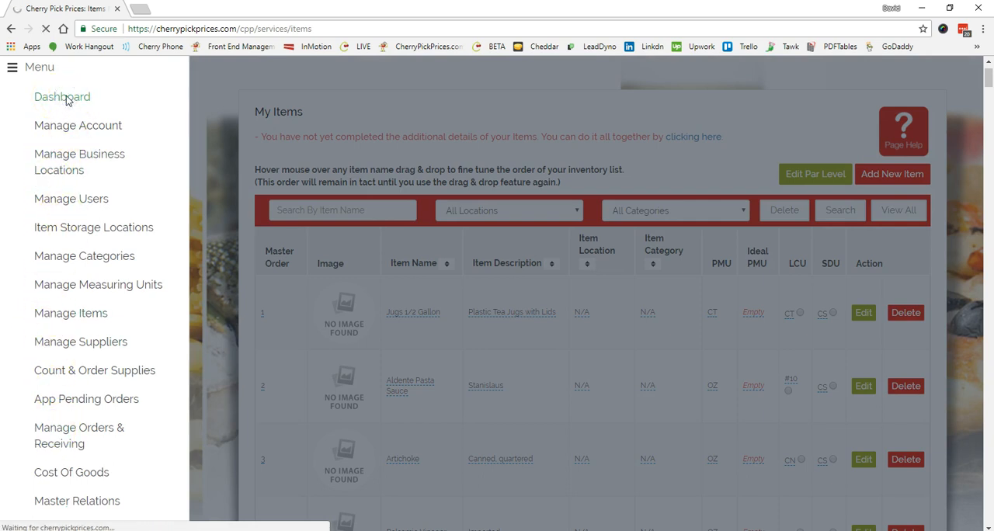
pyautogui.scroll(-3, 563, 270)
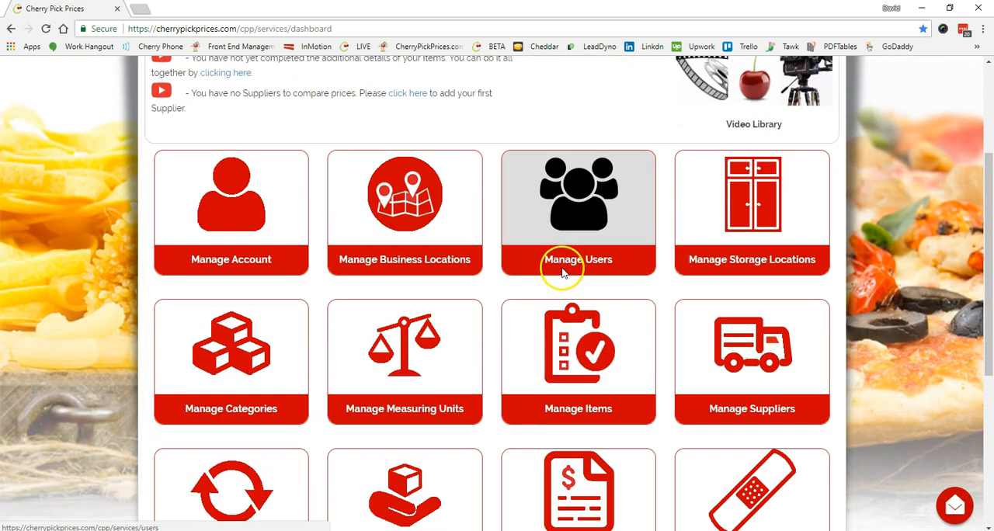
# Open the My Items list and view the inline PMU editor of Jugs 1/2 Gallon, leaving it without a change.
pyautogui.click(579, 349)
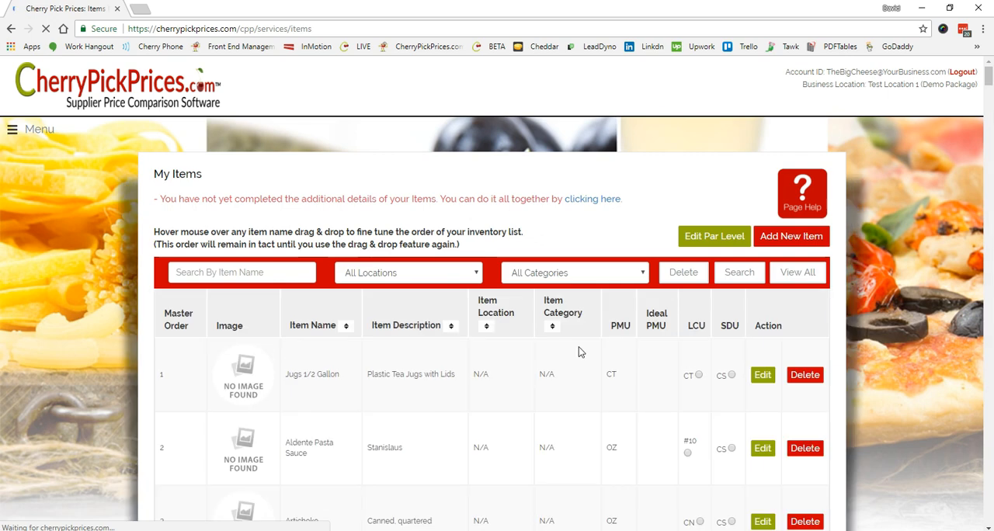
pyautogui.scroll(-1, 627, 399)
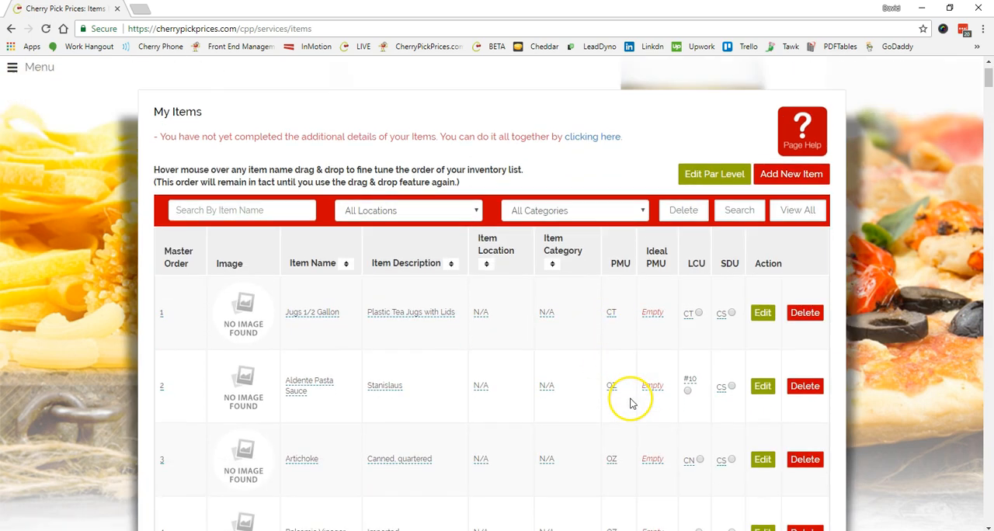
pyautogui.click(611, 313)
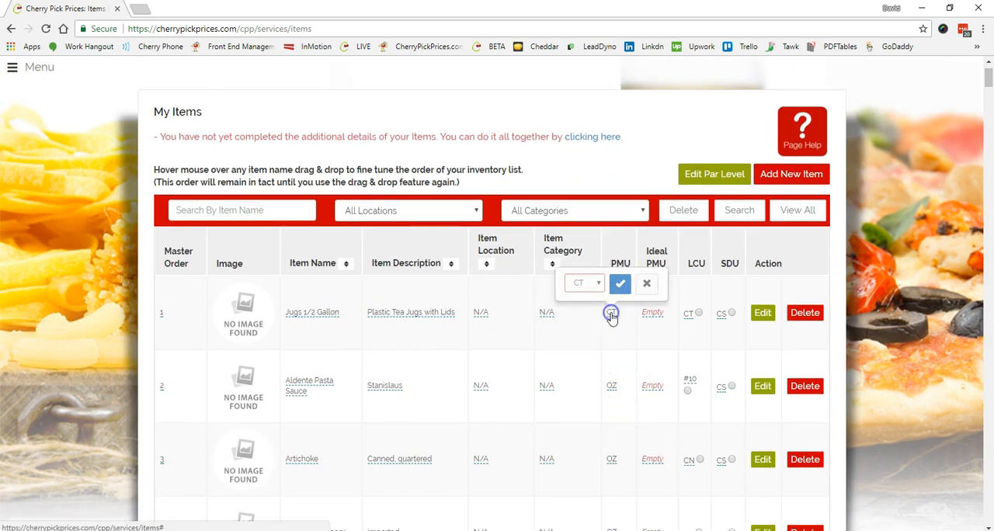
pyautogui.click(611, 315)
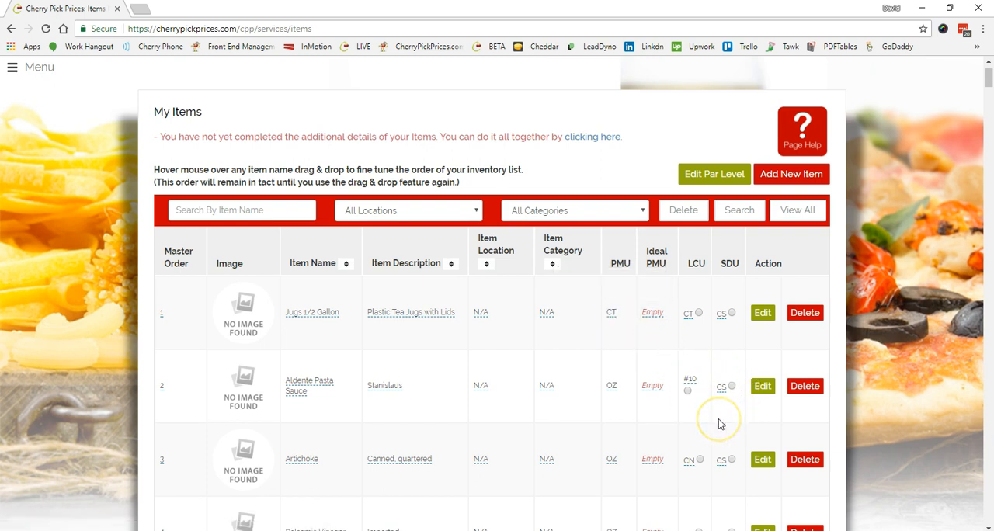
# Return from the My Items list to the Dashboard.
pyautogui.scroll(1, 718, 424)
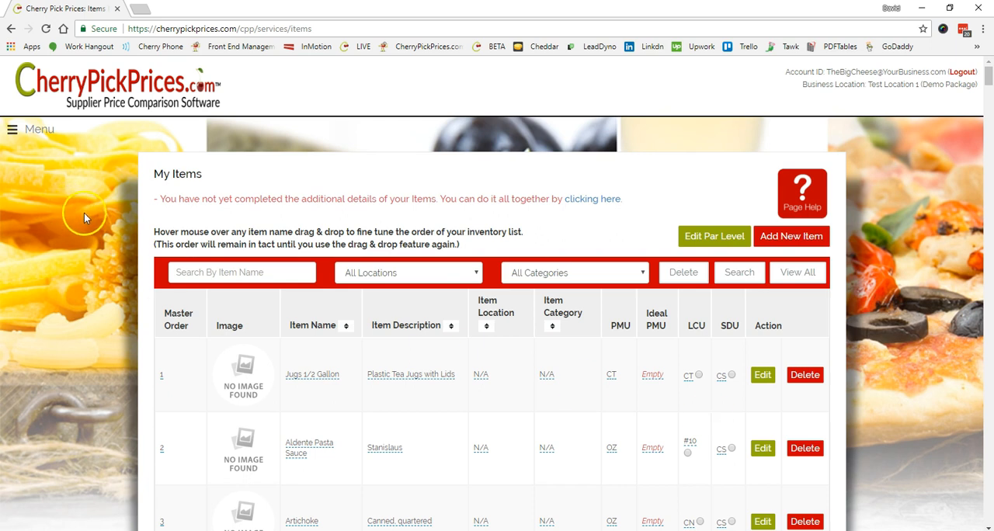
pyautogui.click(11, 129)
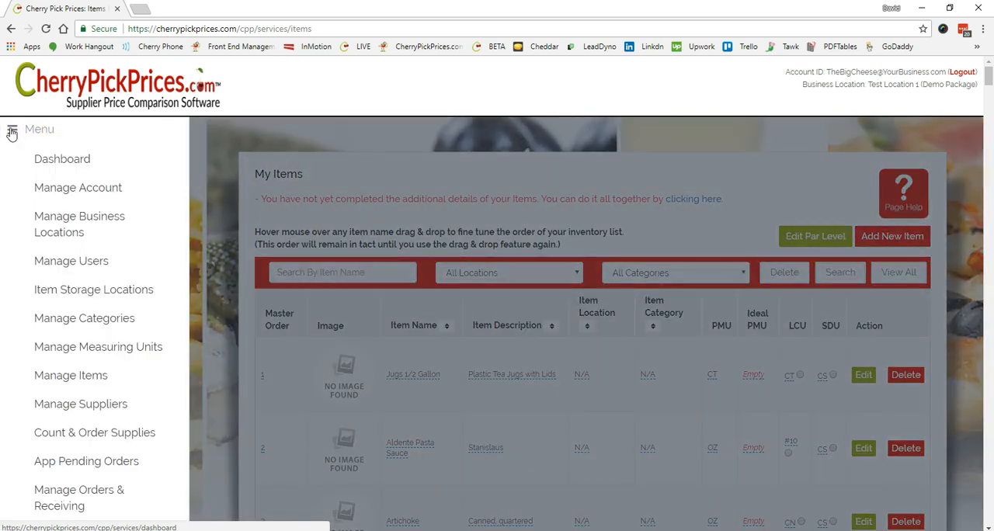
pyautogui.click(48, 159)
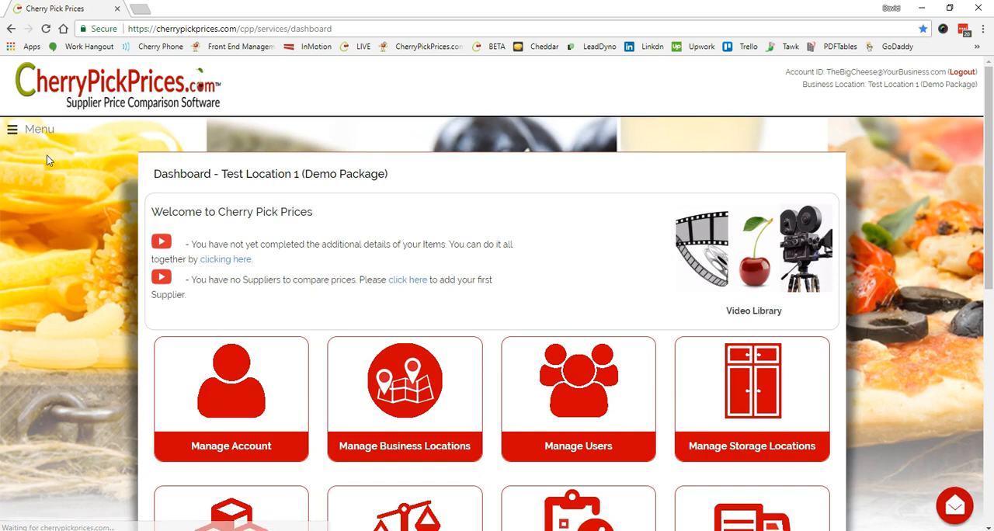